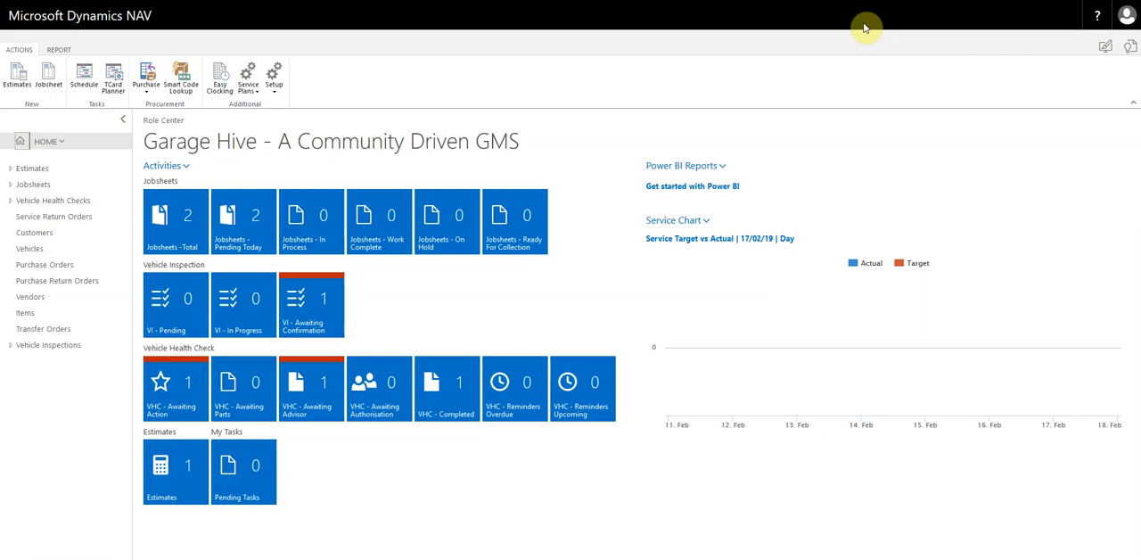
- Open the customer list and review its available columns without changing the selection
click(36, 237)
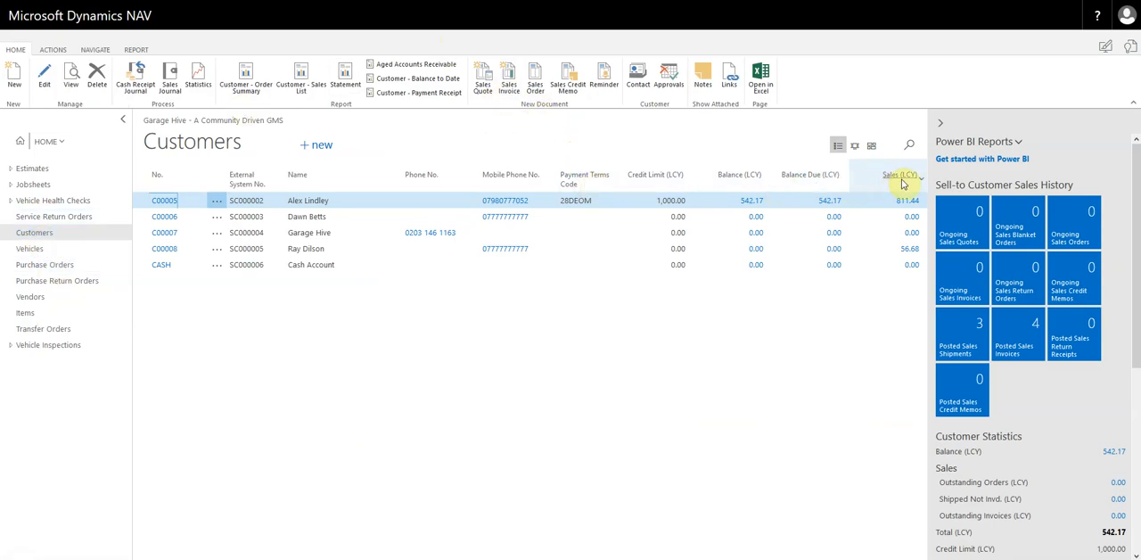
click(593, 181)
click(593, 321)
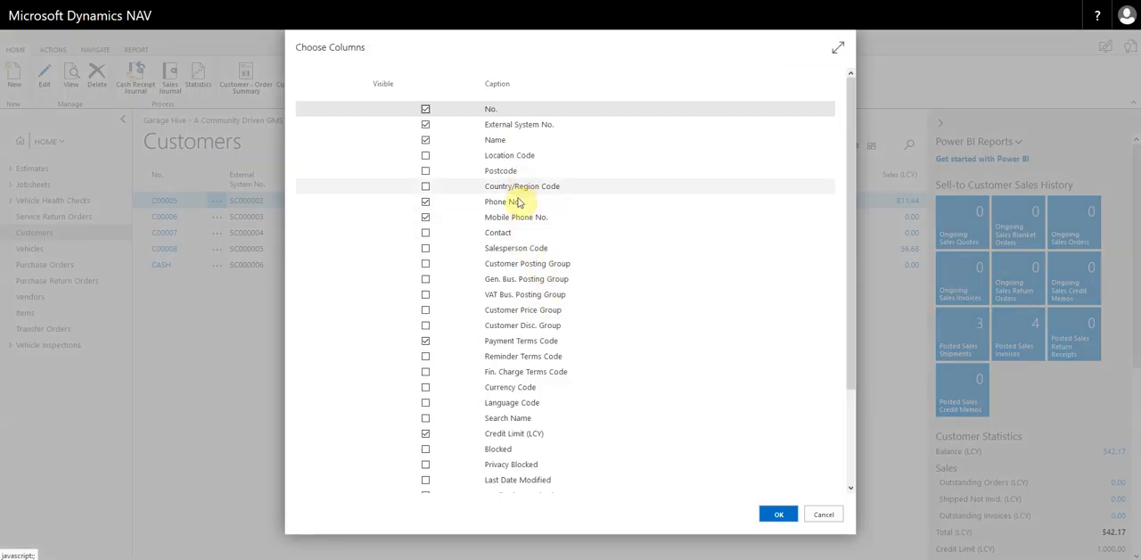
click(824, 515)
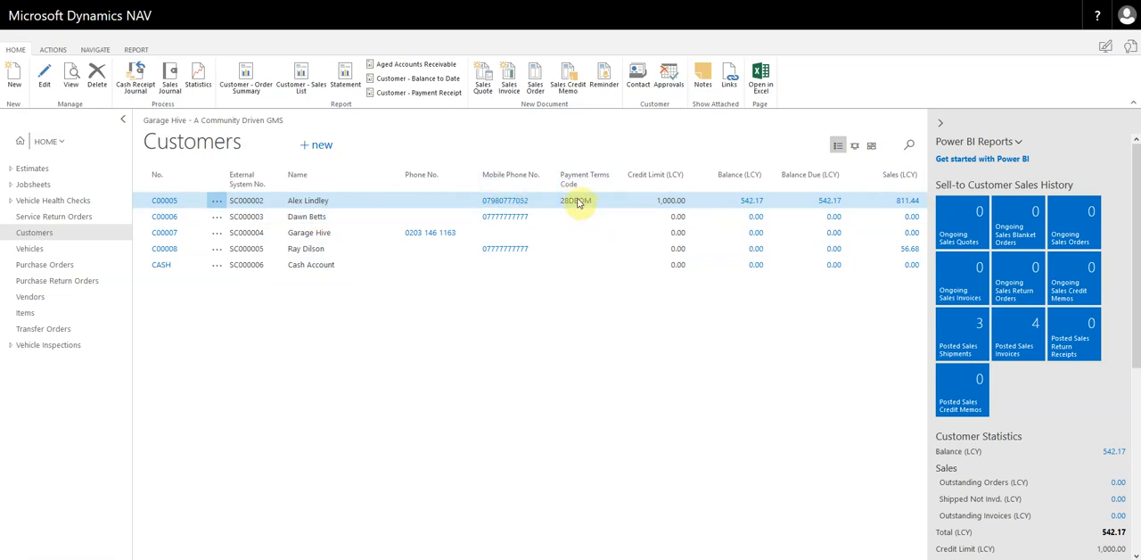
- Review the open ledger entries behind the first customer's balance, then return to the customer list
drag(659, 204, 701, 204)
click(732, 198)
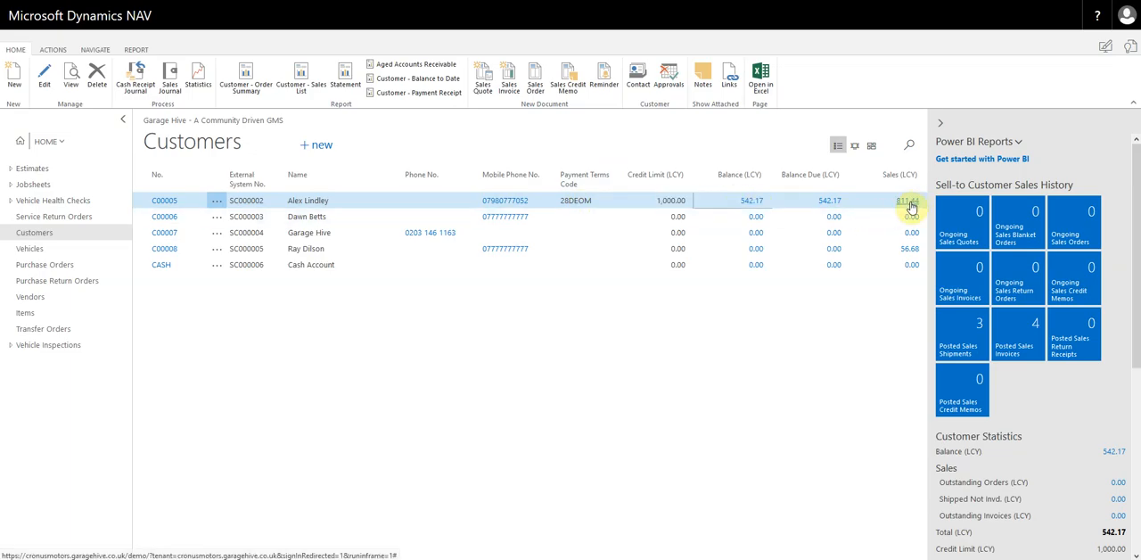
click(751, 203)
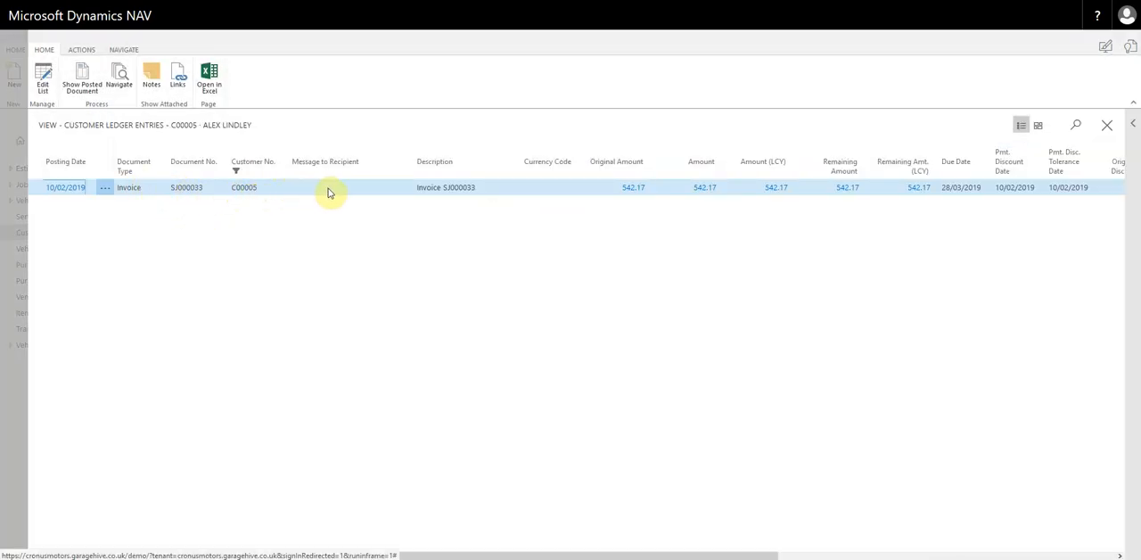
click(13, 388)
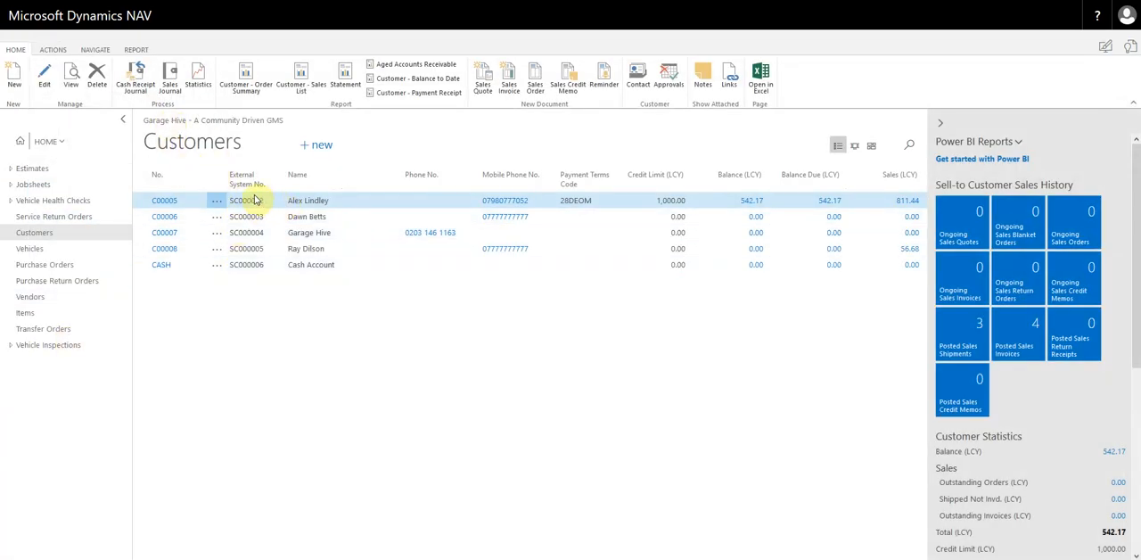
- Review the full history of posted ledger entries for the first customer and close it
click(96, 50)
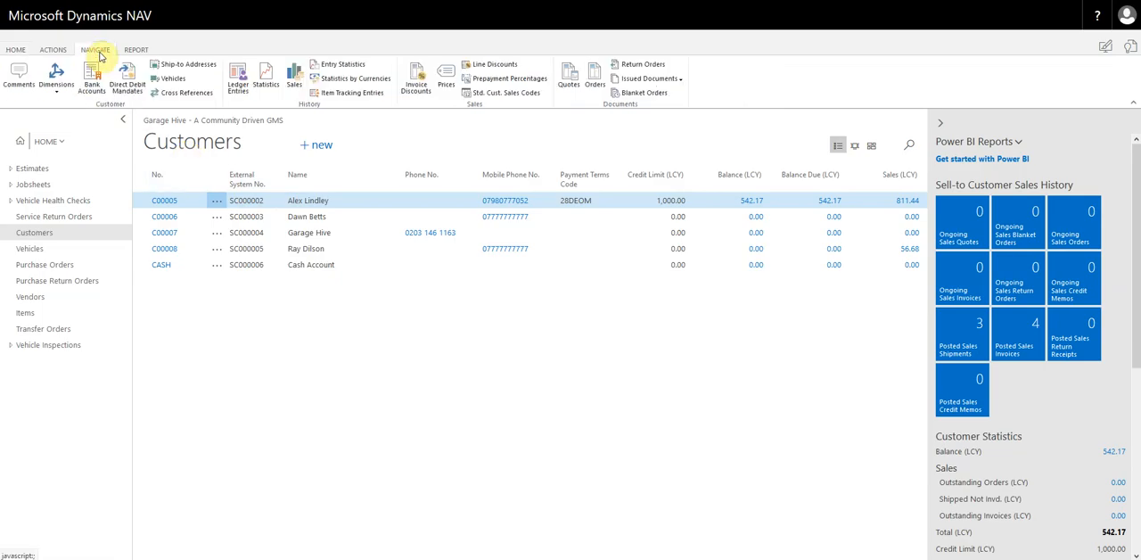
click(238, 76)
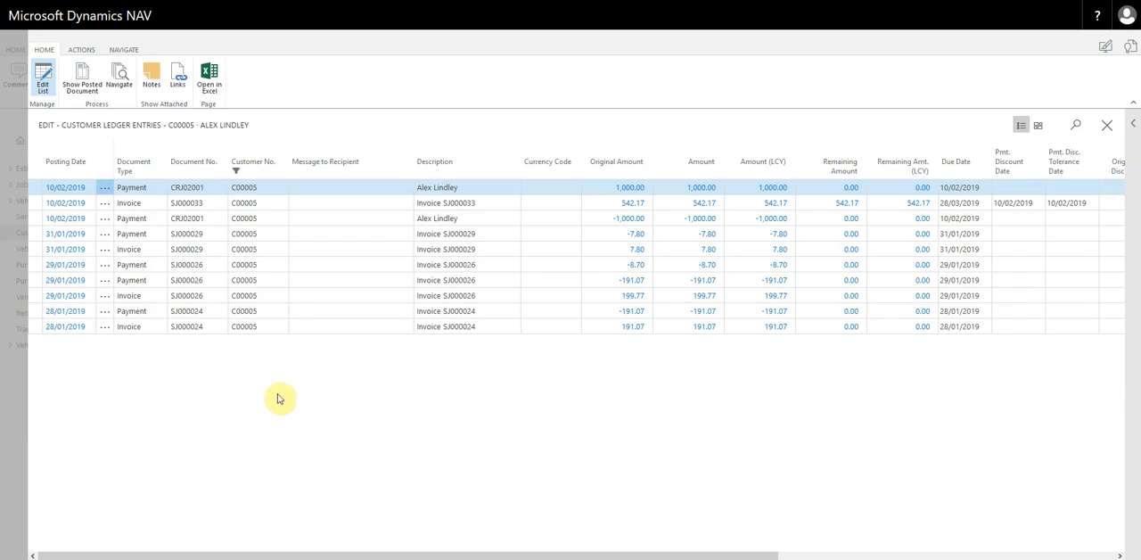
click(13, 409)
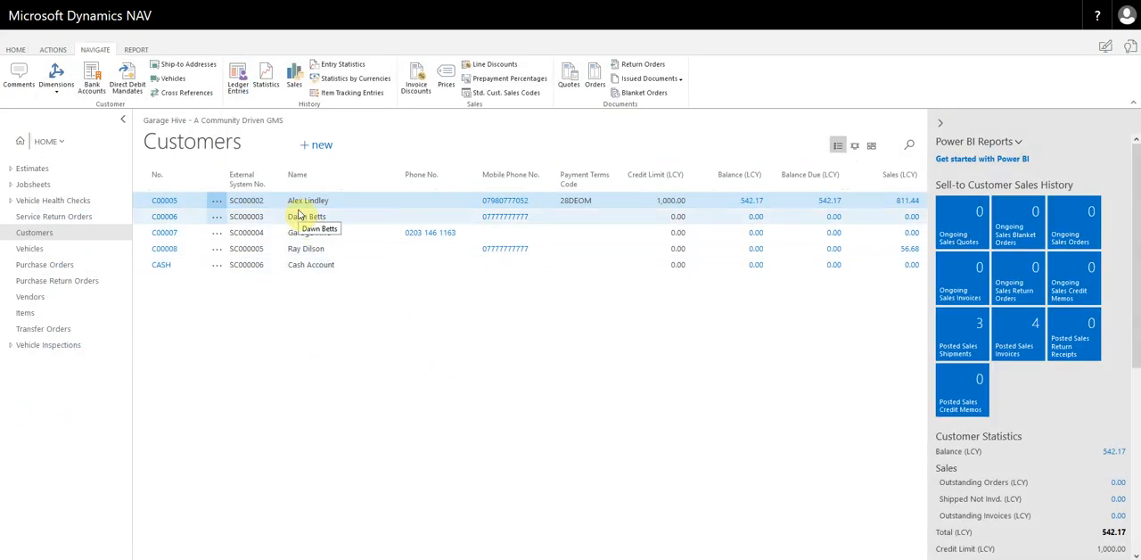
- Open the Cash Receipt Journal using the CASHRCPT (Cash Receipt) template
click(15, 50)
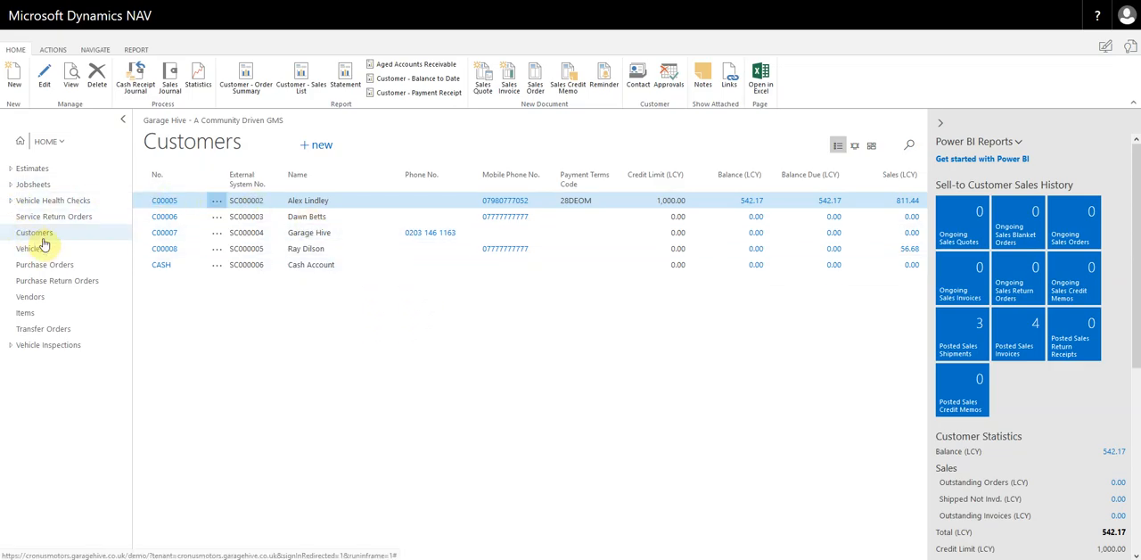
click(138, 77)
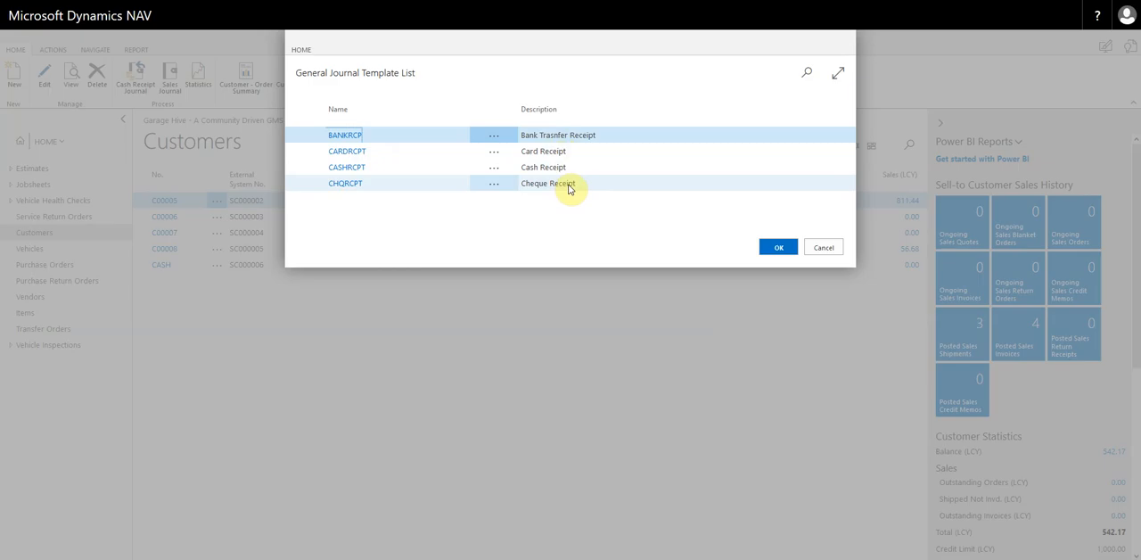
click(555, 154)
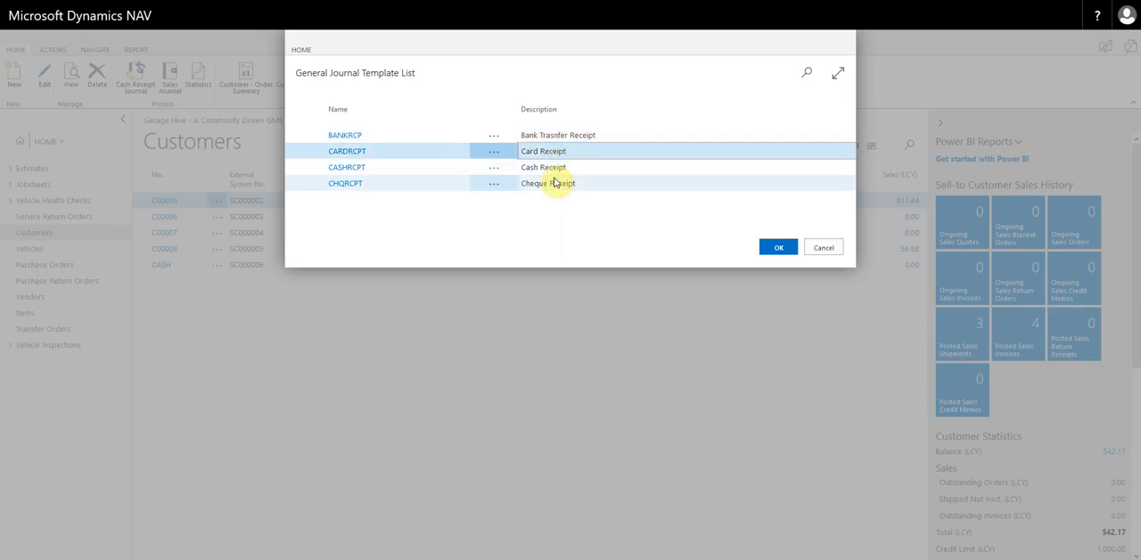
click(556, 170)
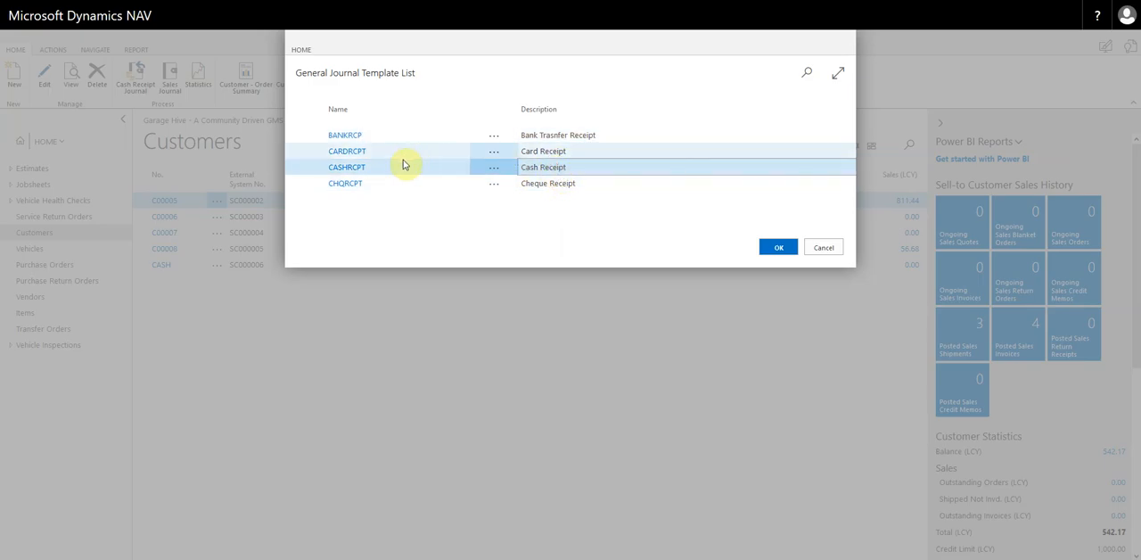
click(352, 172)
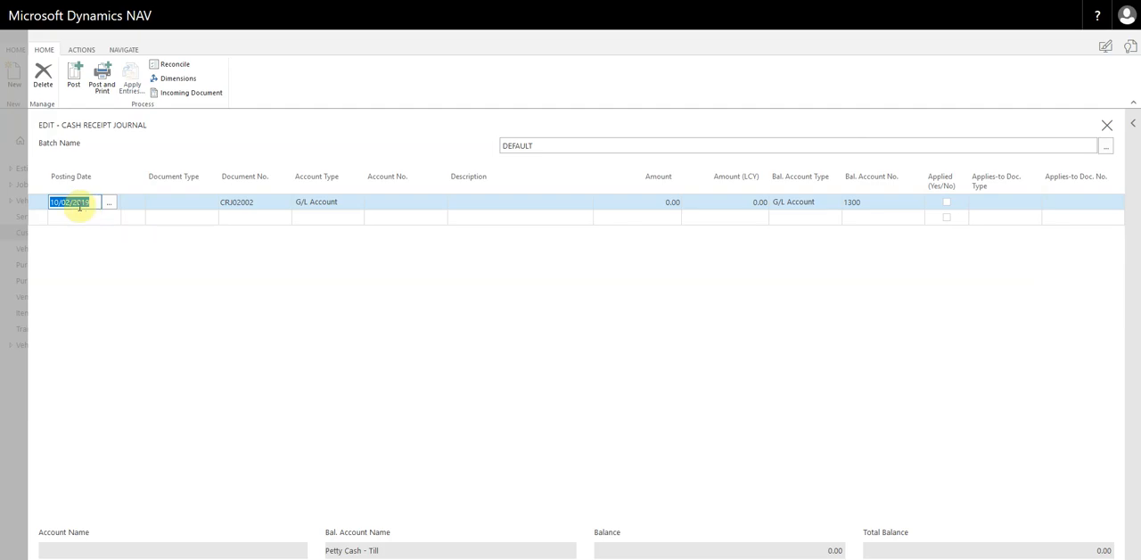
- Set the journal line's document type to Payment and its account type to Customer
click(169, 204)
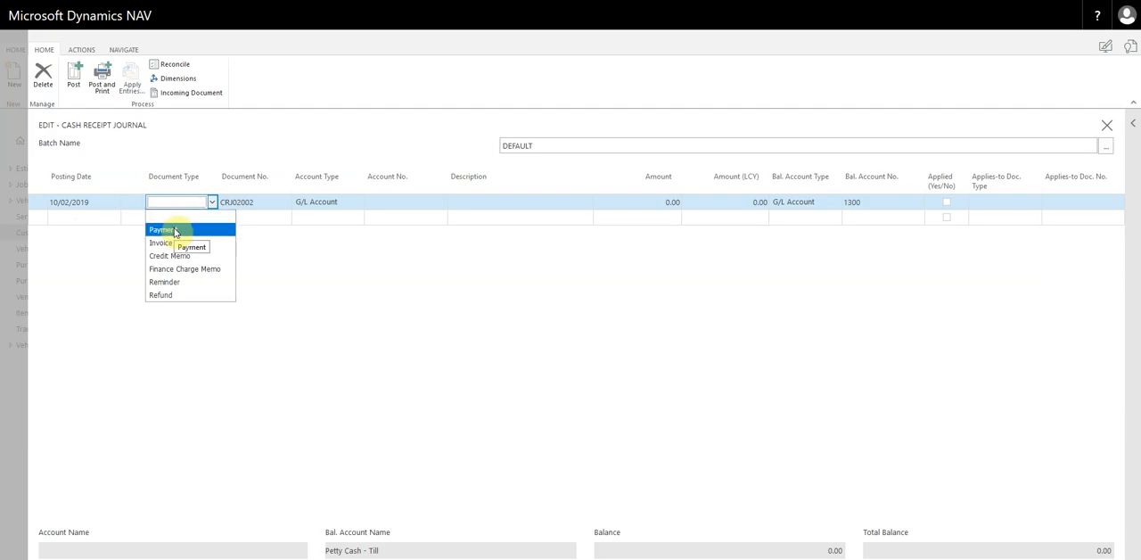
click(175, 231)
click(262, 203)
click(267, 201)
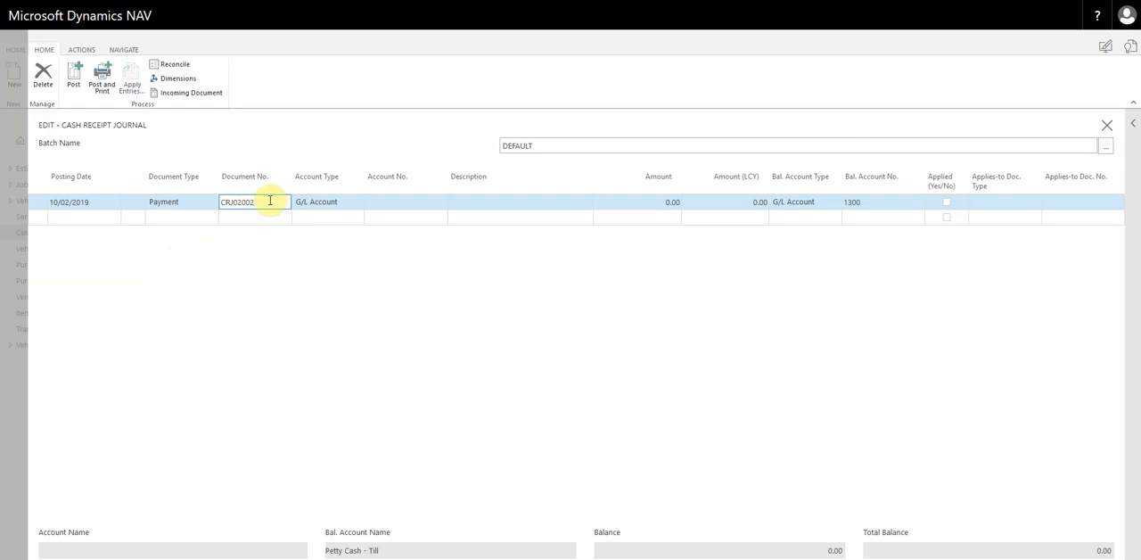
click(314, 204)
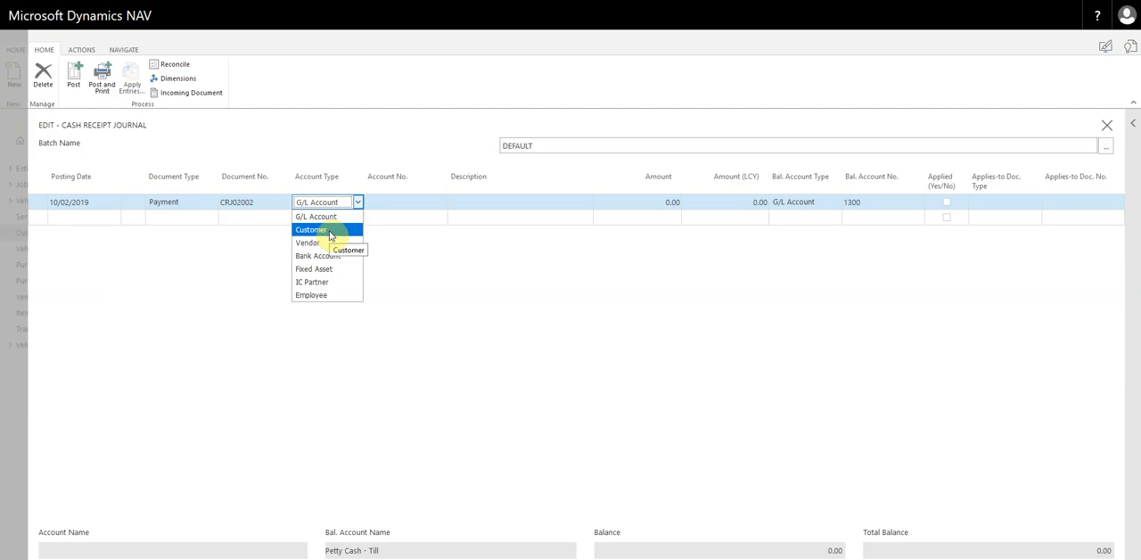
click(329, 230)
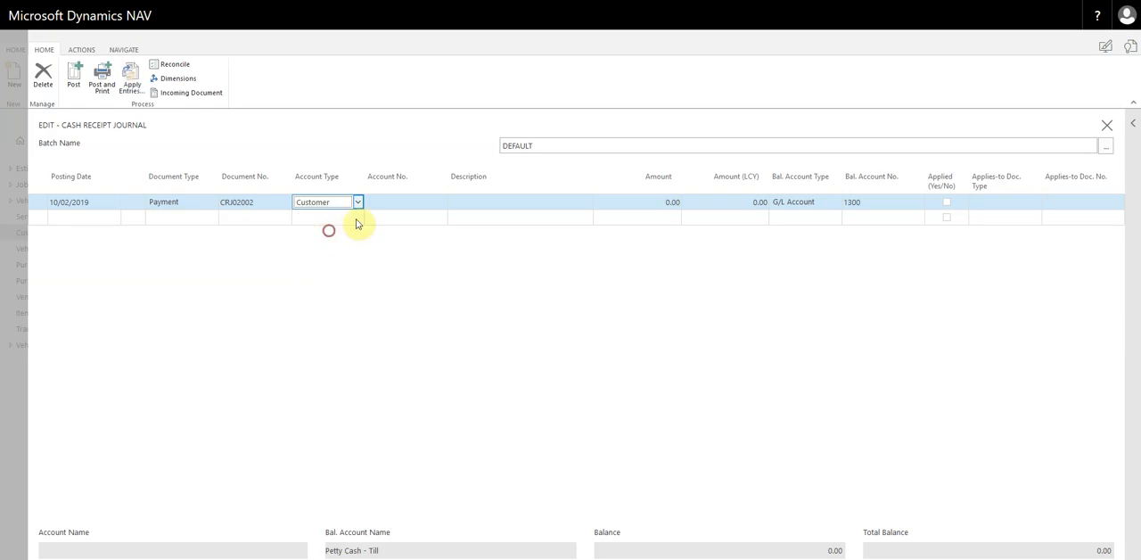
- Assign the first listed customer, based in Nottingham, as the account on the payment line
click(429, 202)
click(440, 205)
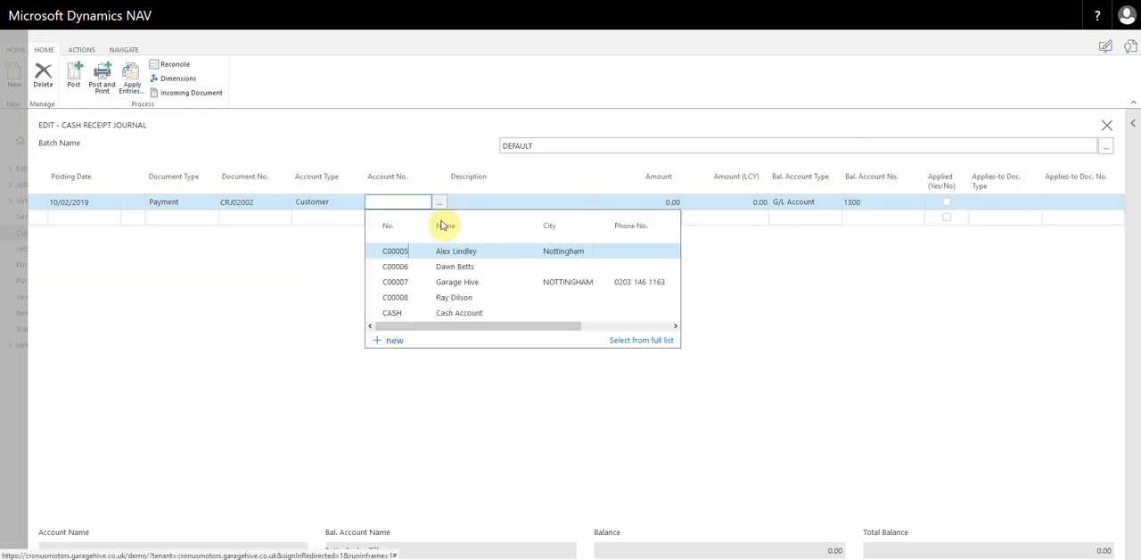
click(401, 252)
click(456, 270)
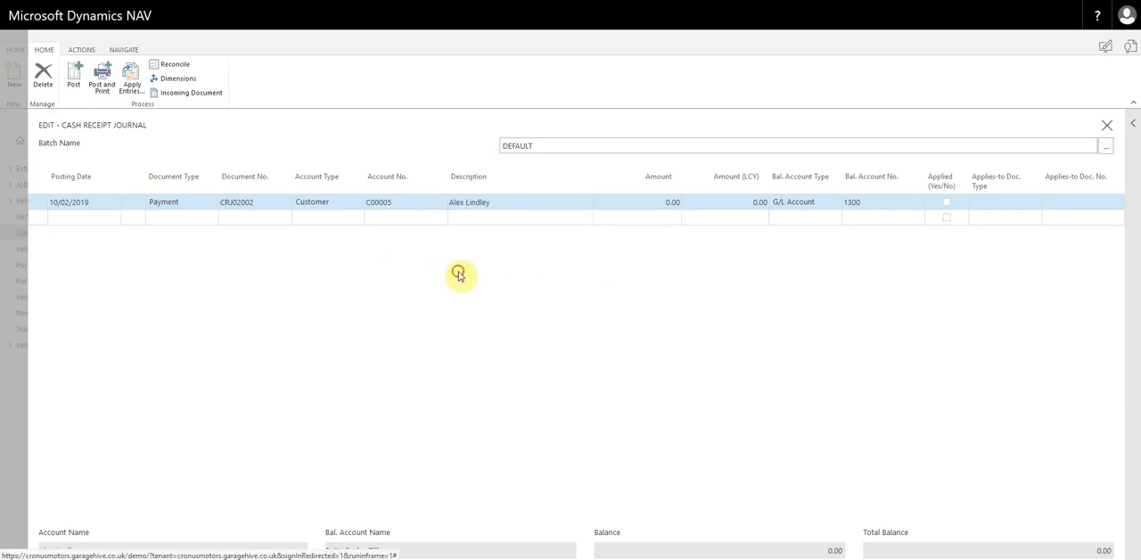
click(493, 201)
click(493, 201)
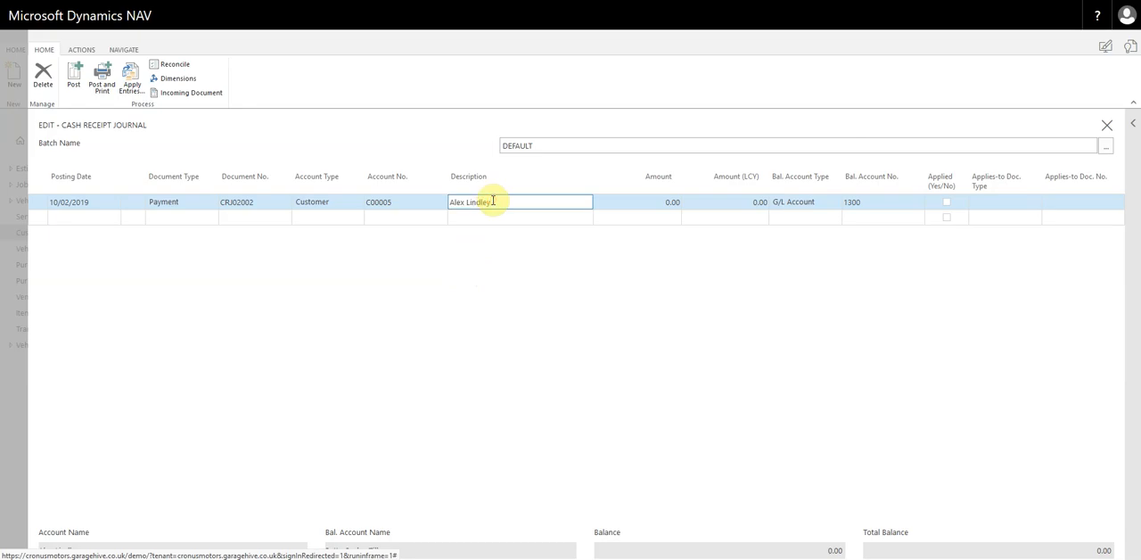
- Apply the payment line to the customer's outstanding invoice dated 10/02/2019 and check the amount filled in
click(1010, 204)
click(1068, 198)
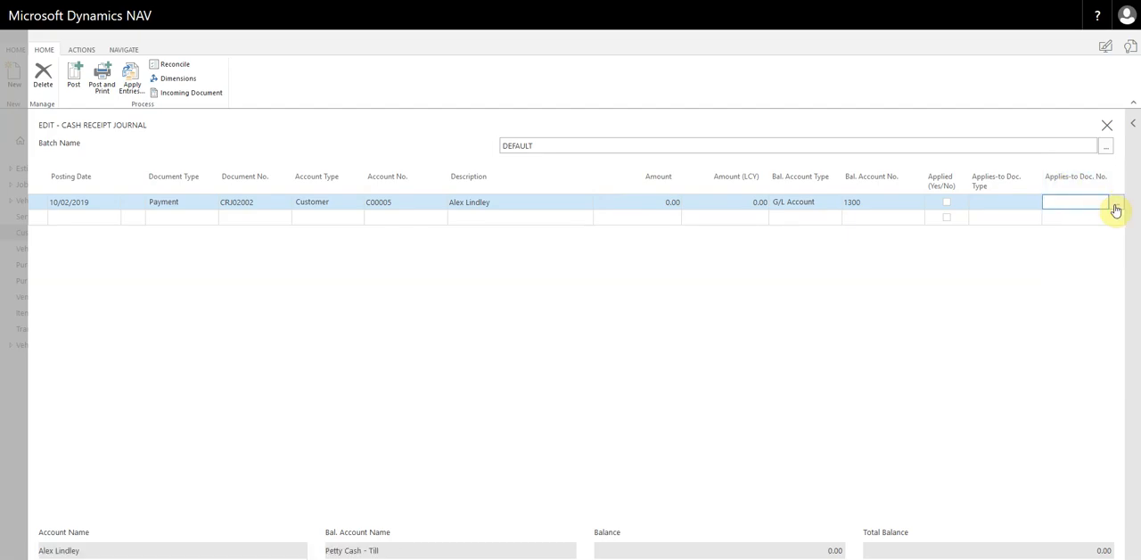
click(1116, 203)
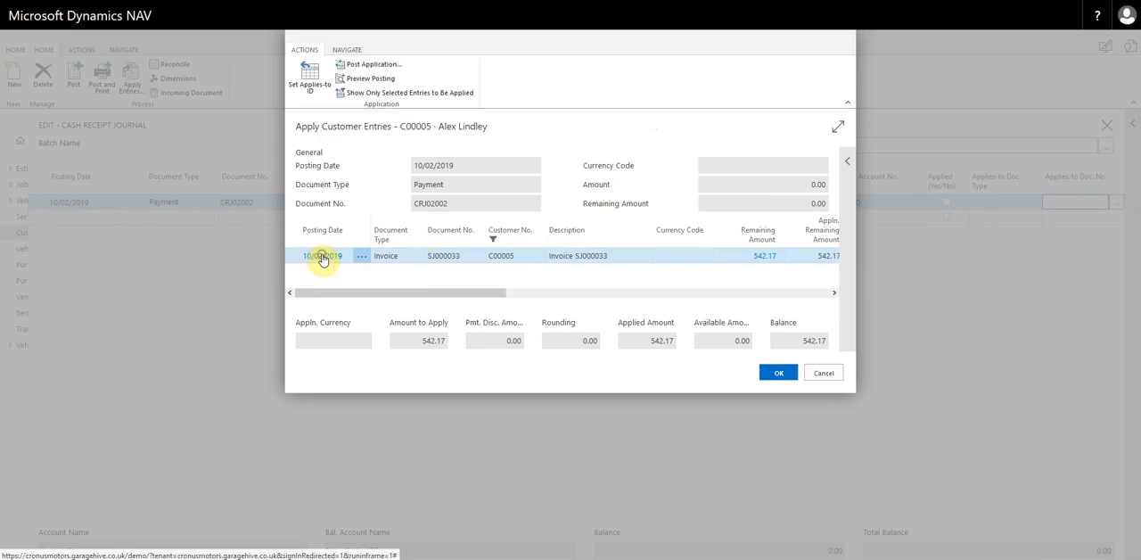
click(322, 257)
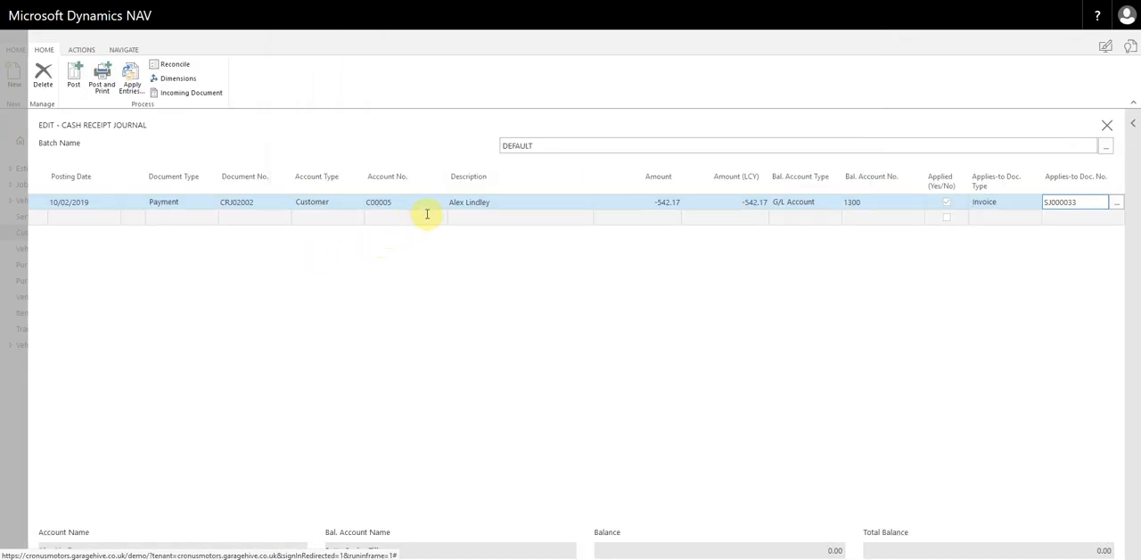
click(647, 203)
click(648, 202)
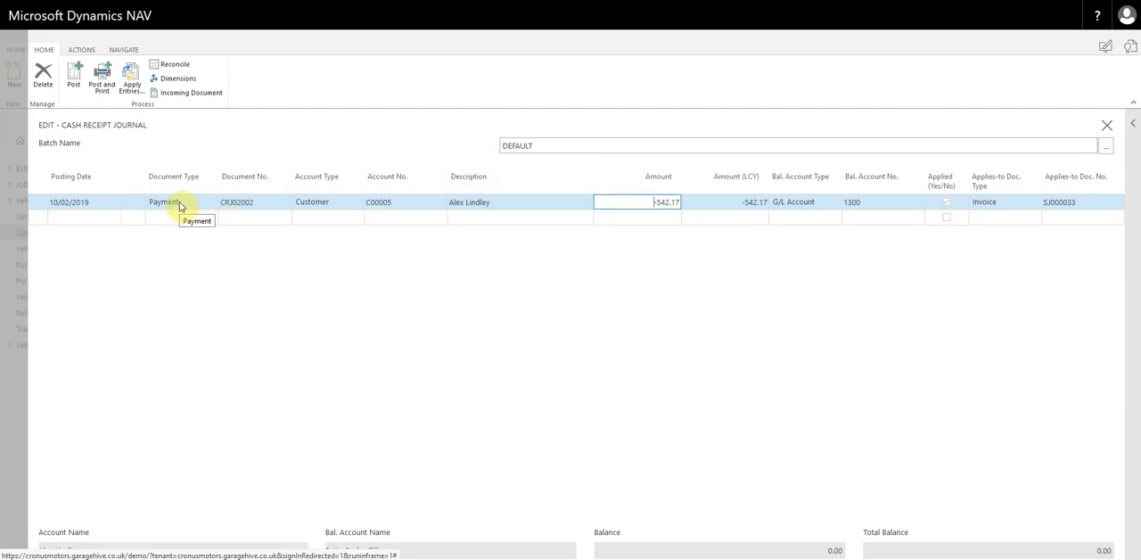
click(644, 202)
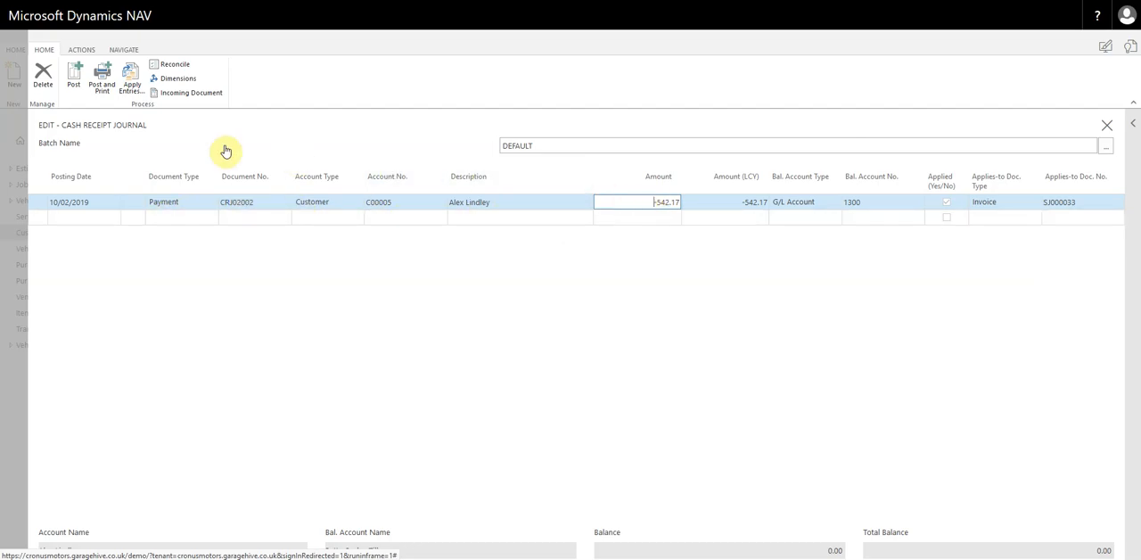
- Post the cash receipt journal line and close the journal
click(74, 77)
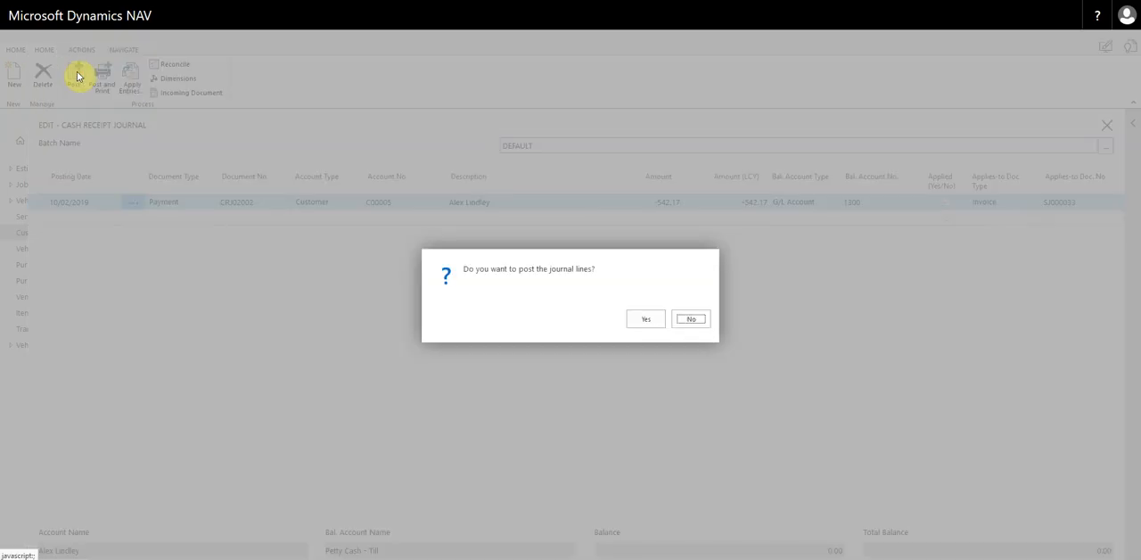
click(649, 320)
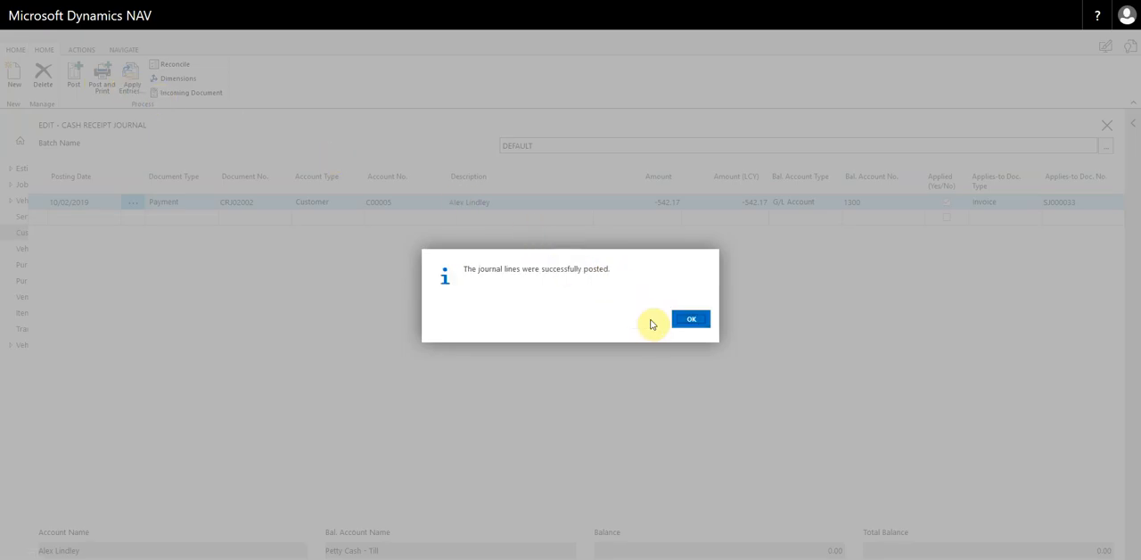
click(700, 319)
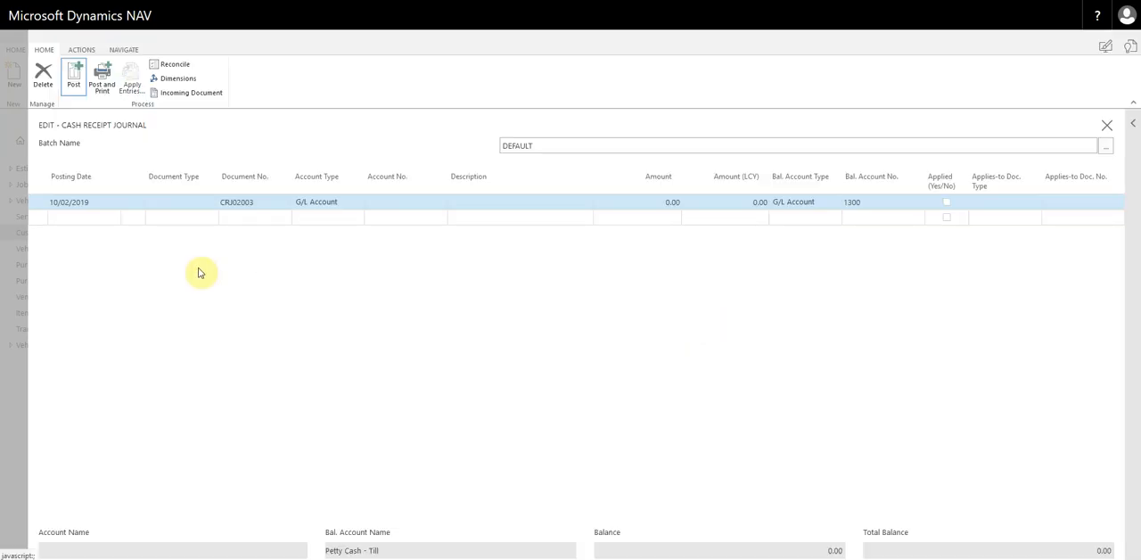
click(11, 400)
- Reload the customer list and check the open ledger entries behind the first customer's balance
click(28, 231)
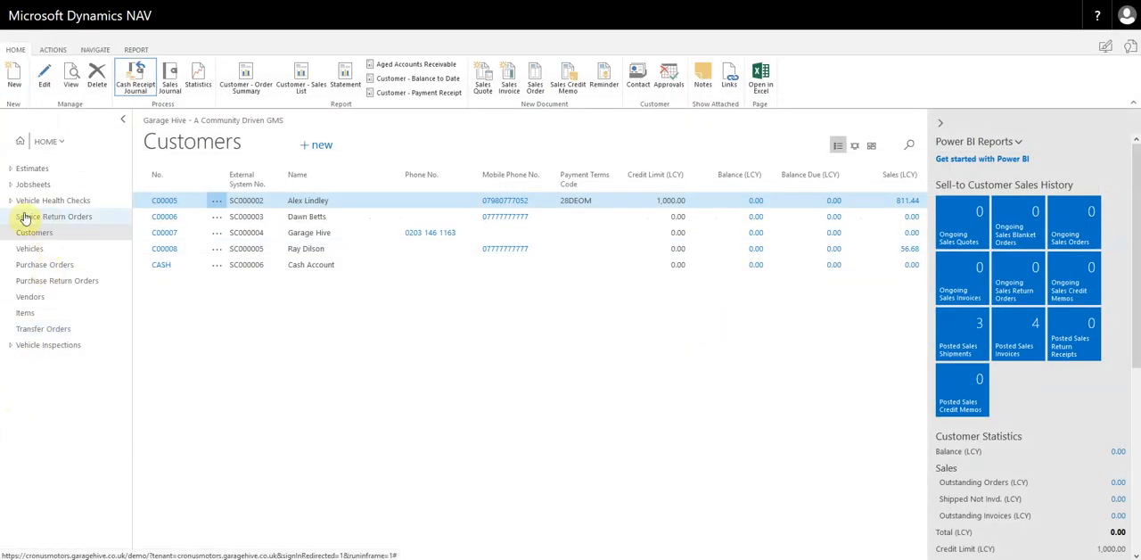
click(755, 202)
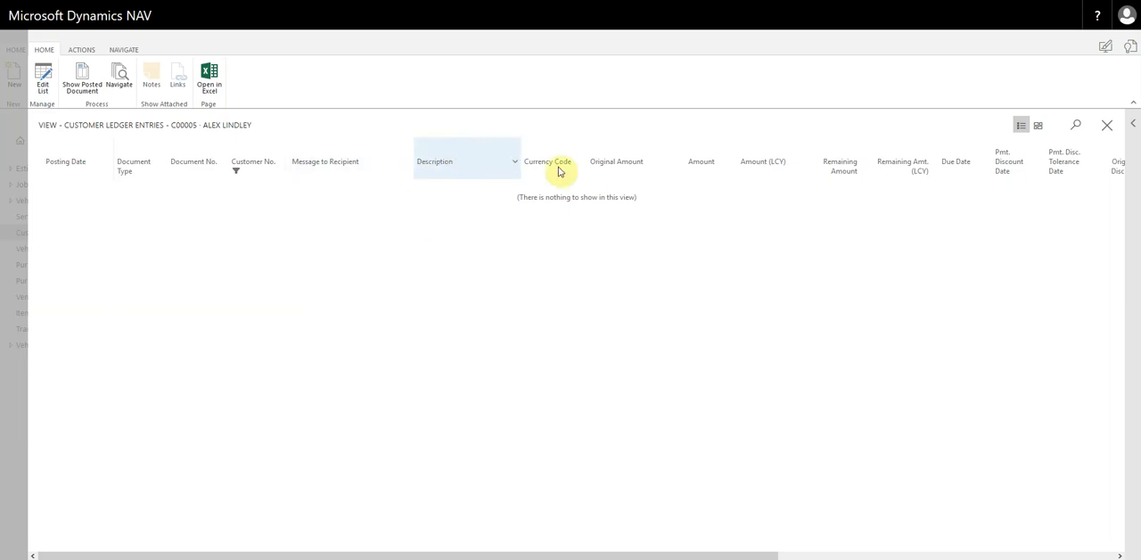
click(7, 396)
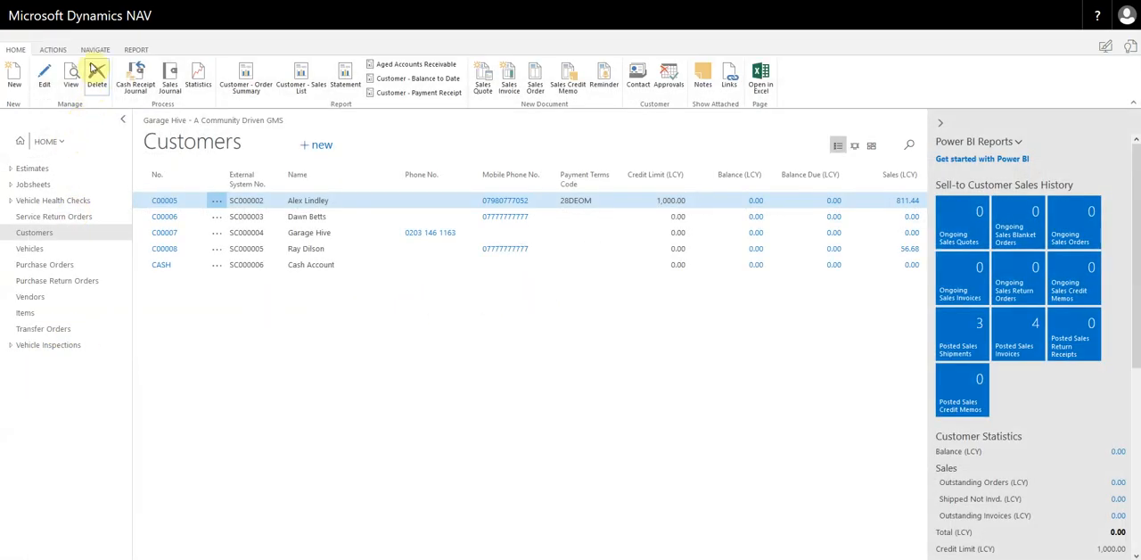
- Review the first customer's full ledger entries for the posted payment and invoice, then return to the customer list
click(96, 50)
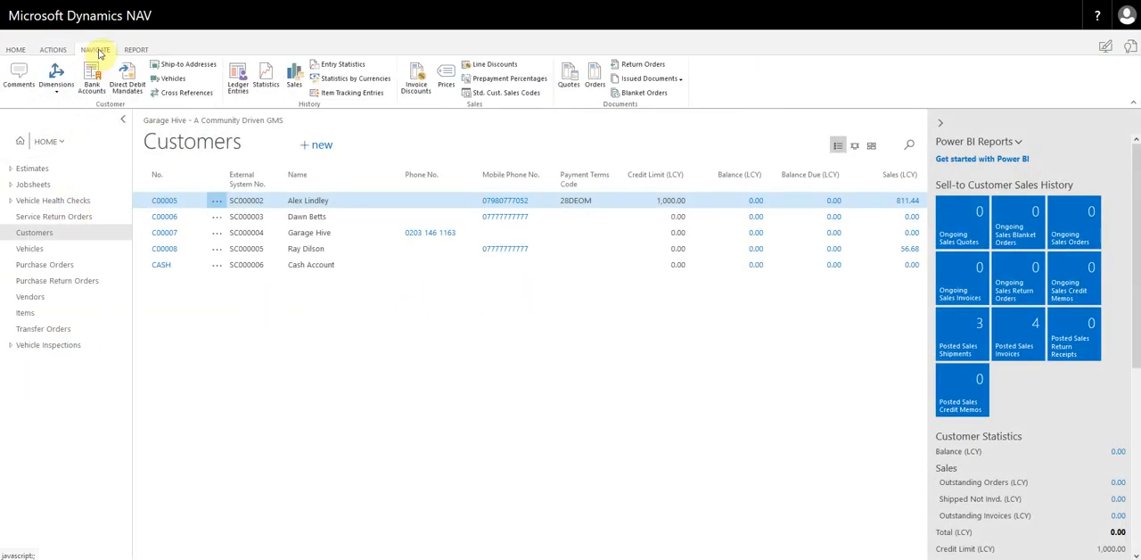
click(239, 78)
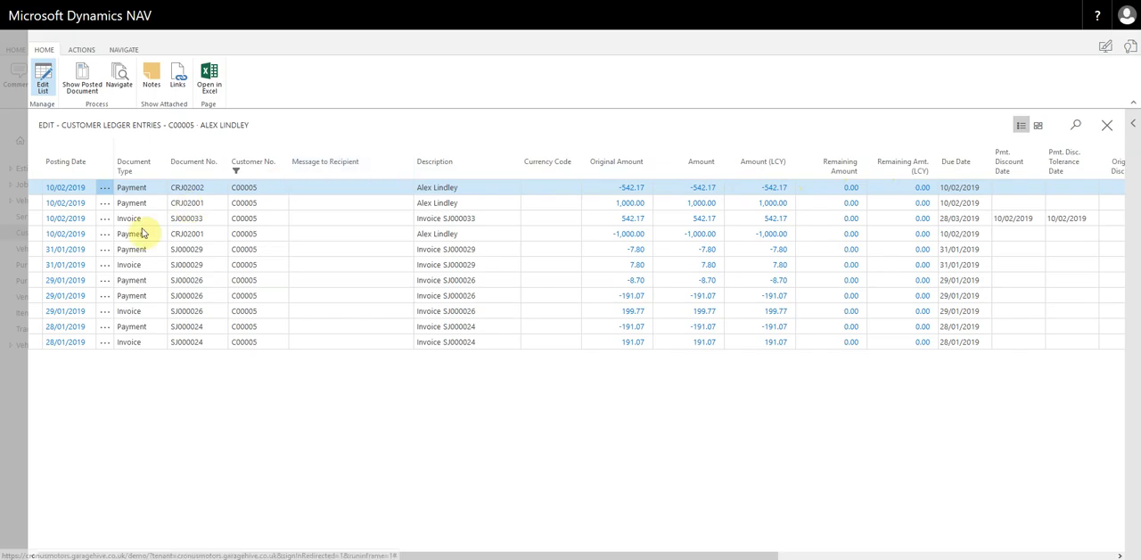
click(10, 376)
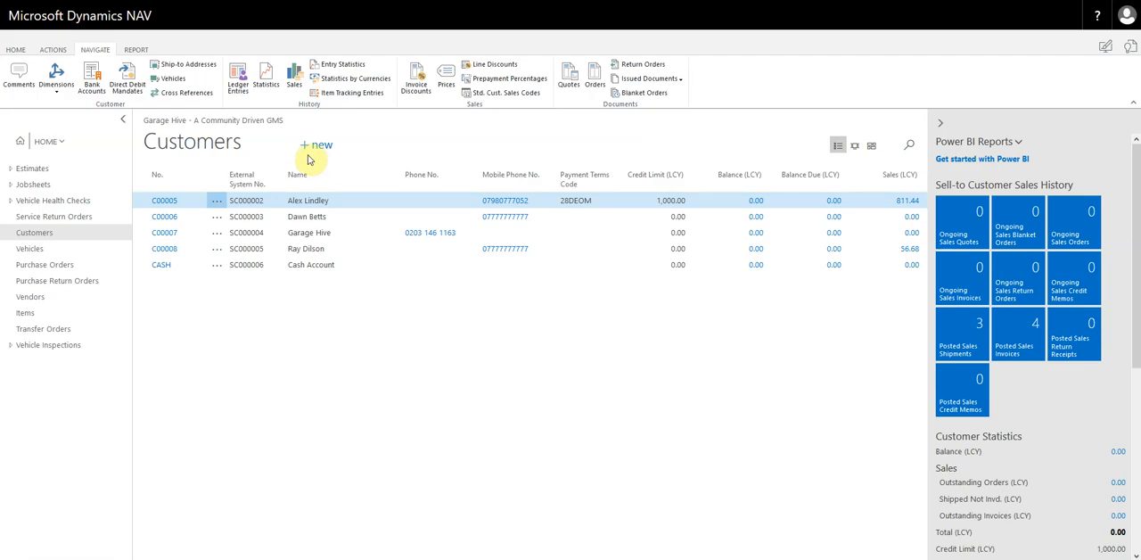
- Open a cash receipt journal for the first customer using the CARDRCPT card receipt template
click(19, 51)
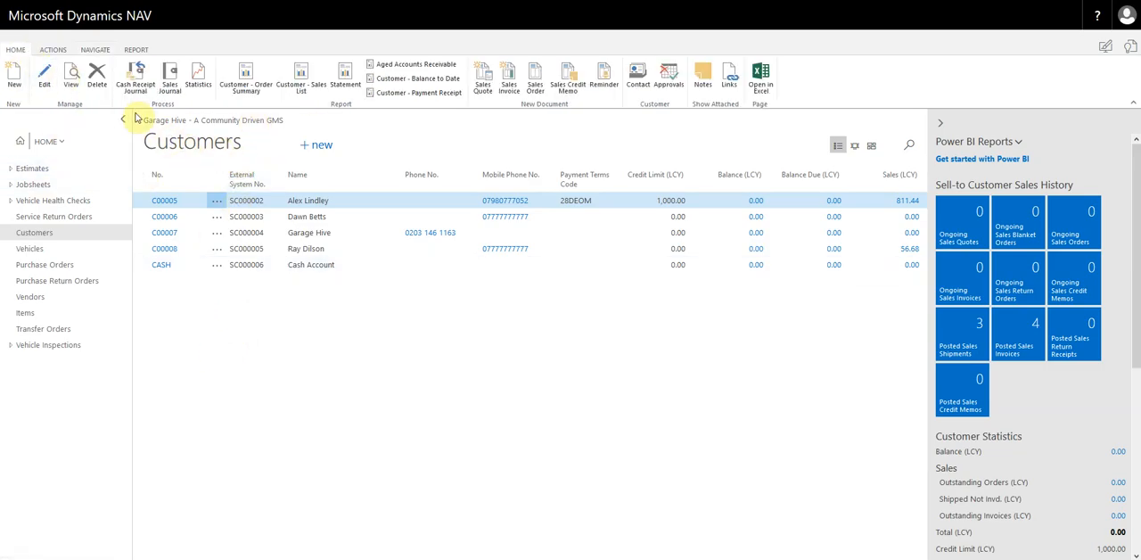
click(135, 80)
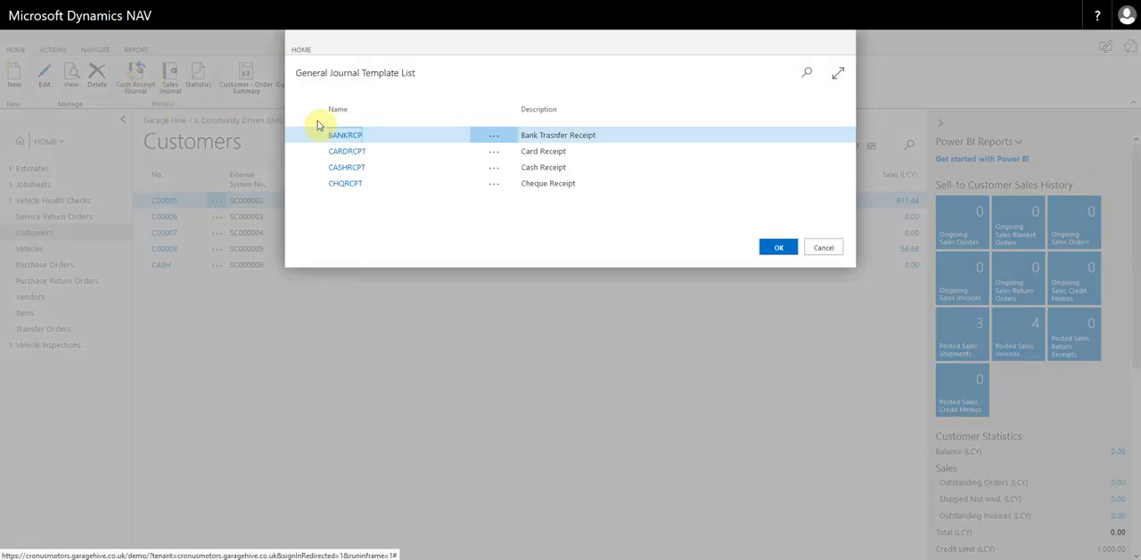
click(348, 153)
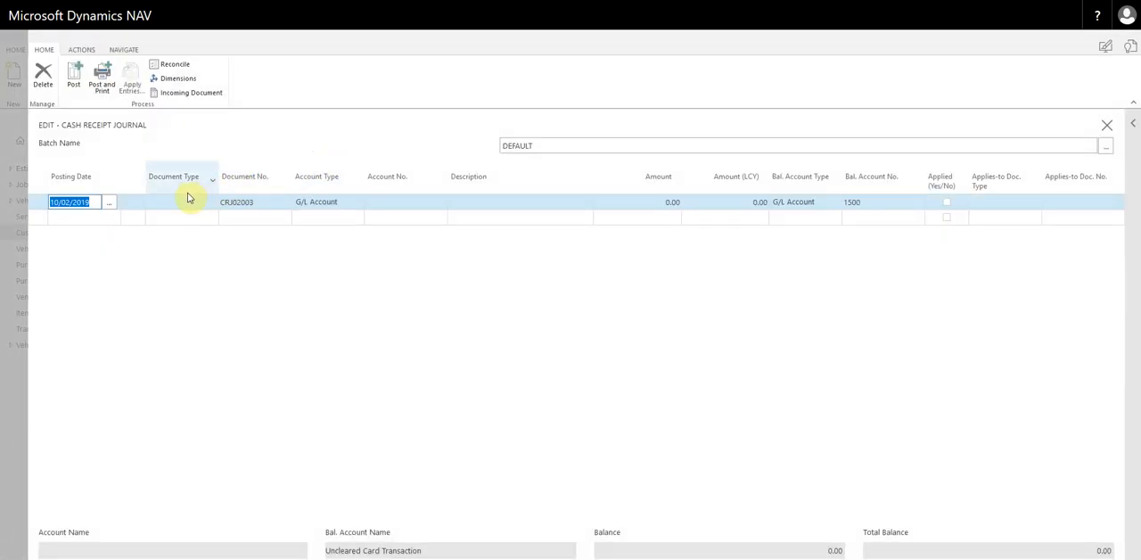
- Set the journal line's document type to Payment and account type to Customer, with the first listed customer as the account
click(176, 205)
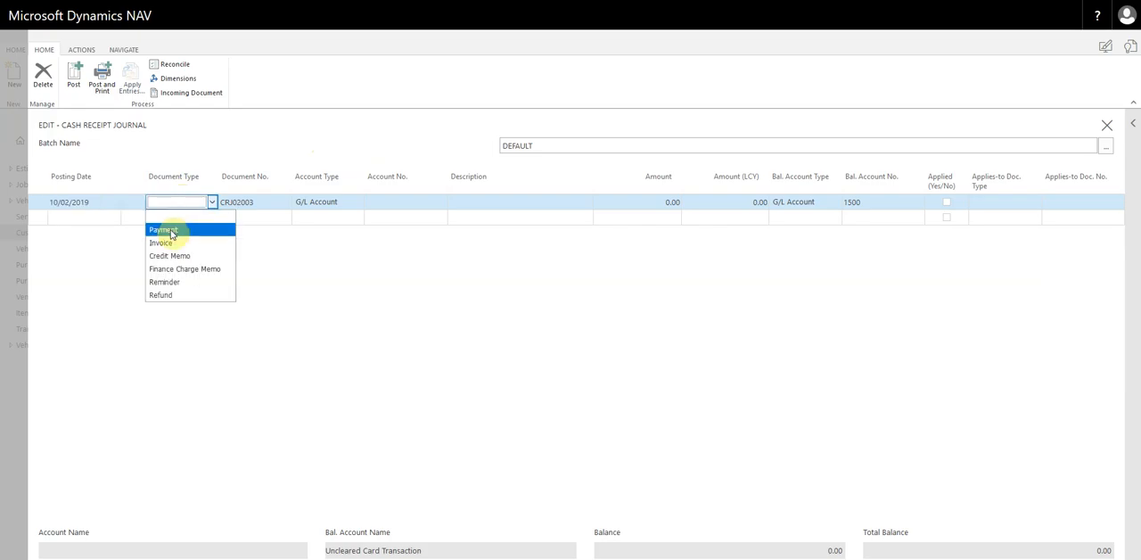
click(168, 230)
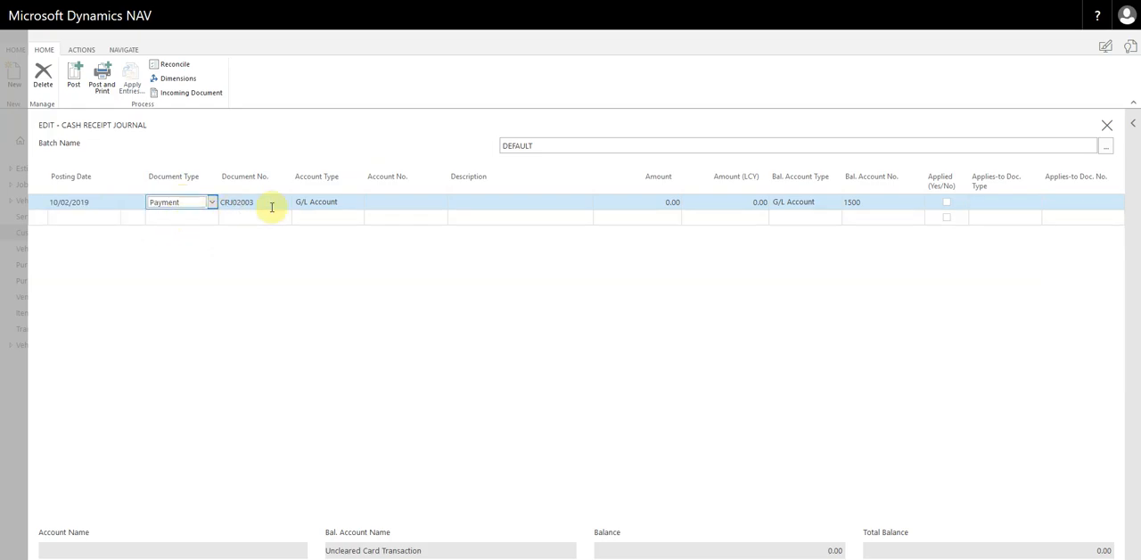
click(313, 206)
click(321, 231)
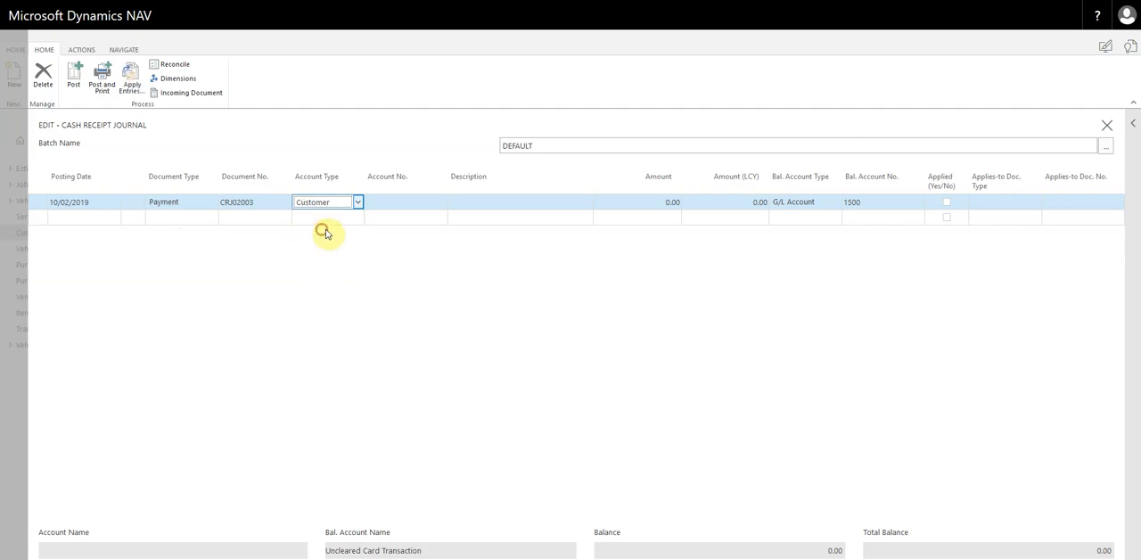
click(427, 205)
click(436, 207)
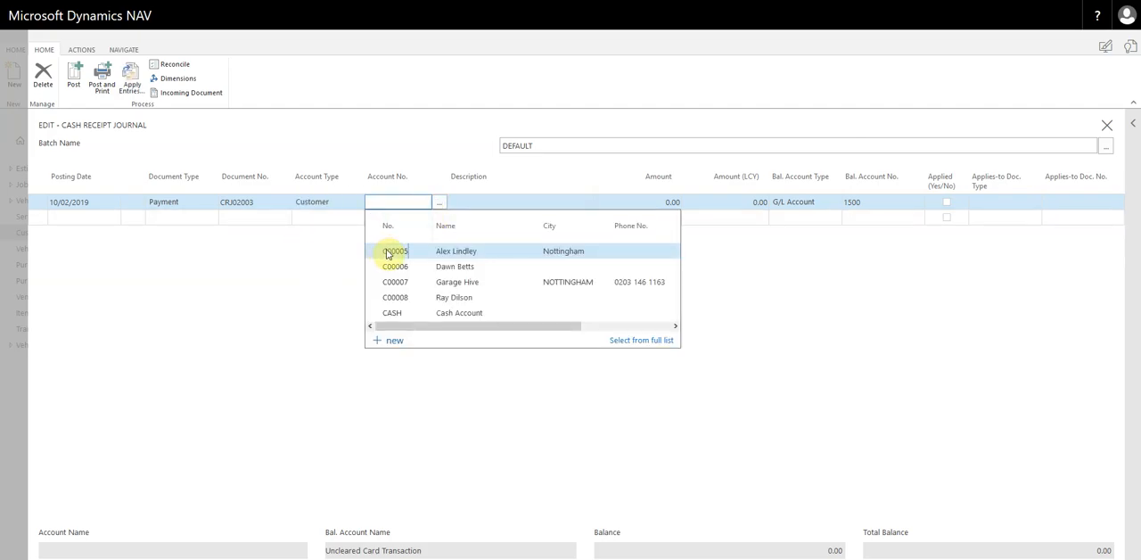
click(393, 250)
- Enter -1,000 as the amount on the customer's card payment line
click(627, 205)
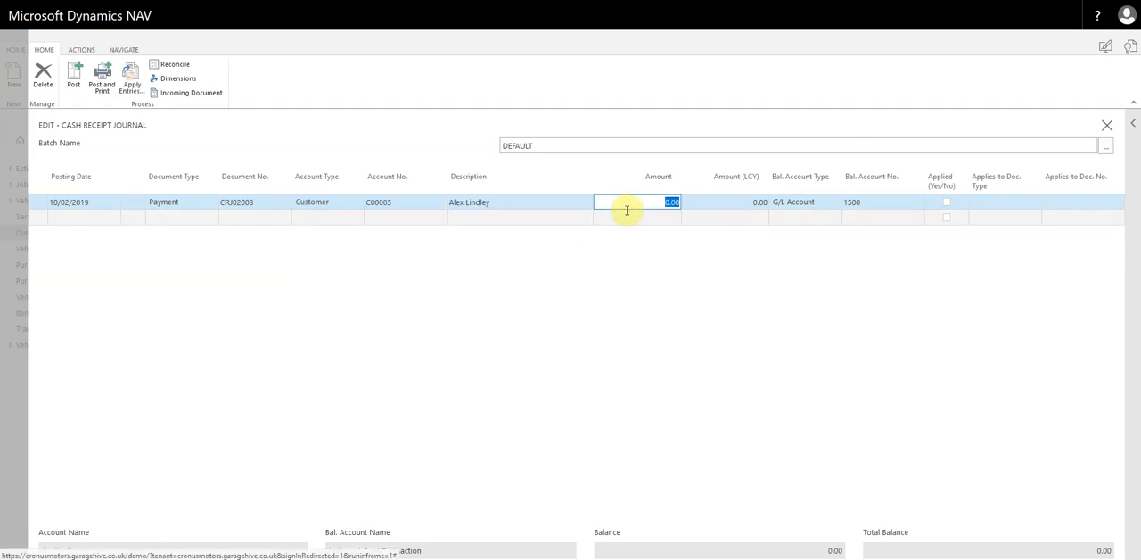
text(-1,000)
key(Tab)
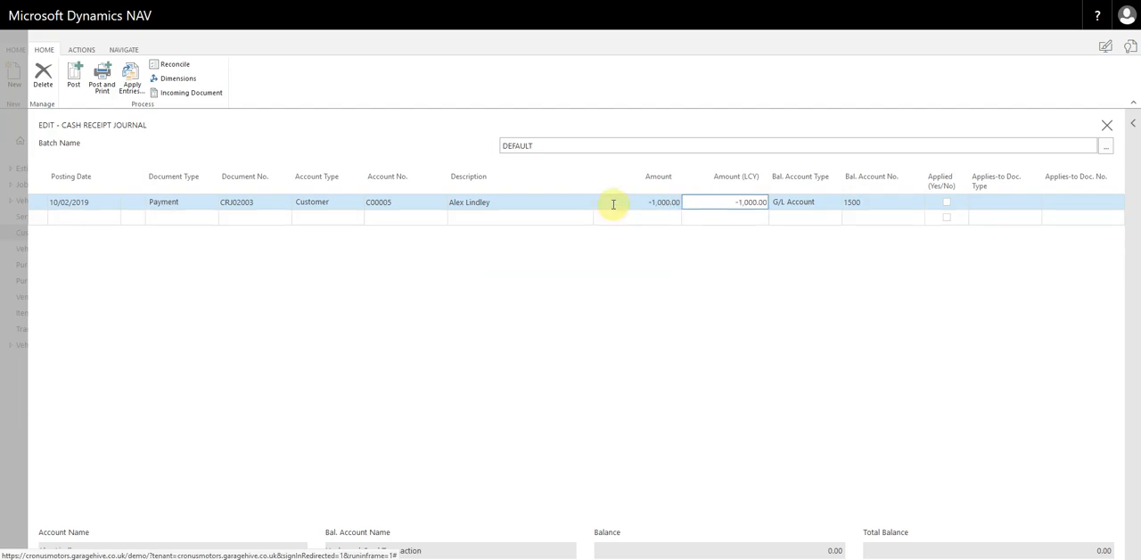
click(615, 208)
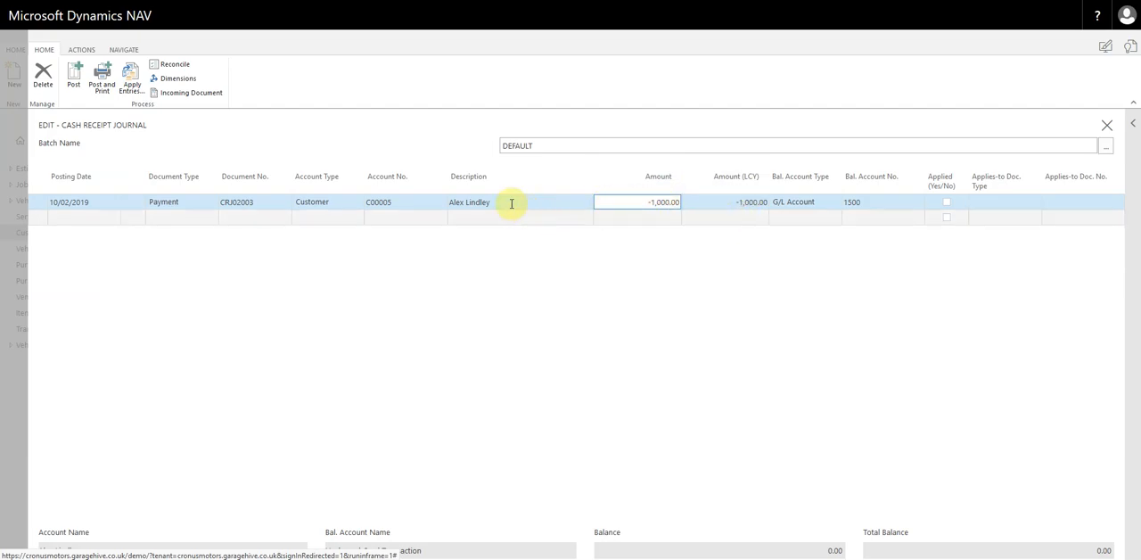
- Post the card payment line and close the journal to check the first customer's balance in the customer list
click(75, 80)
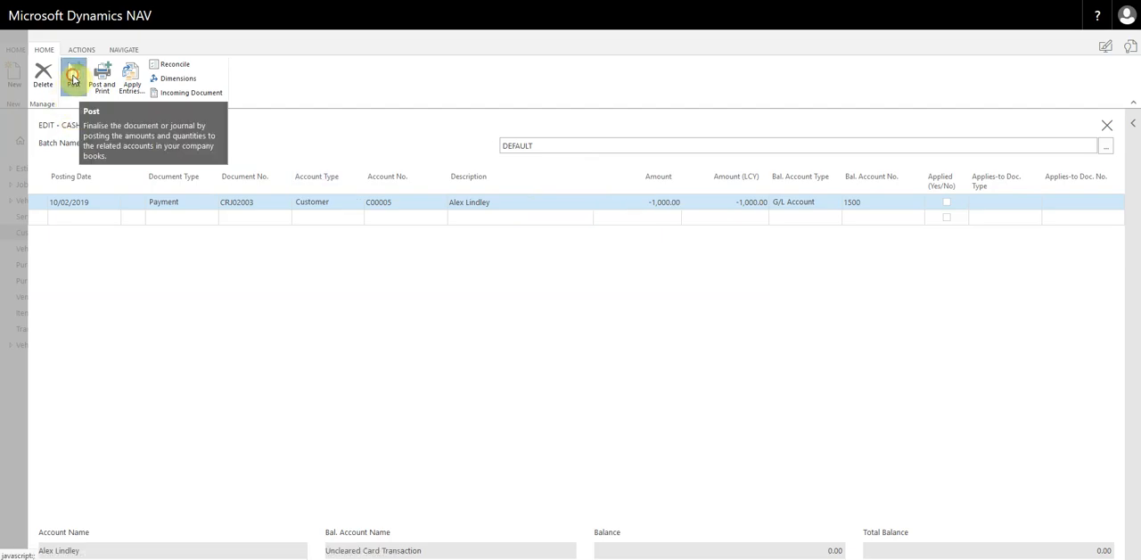
click(654, 321)
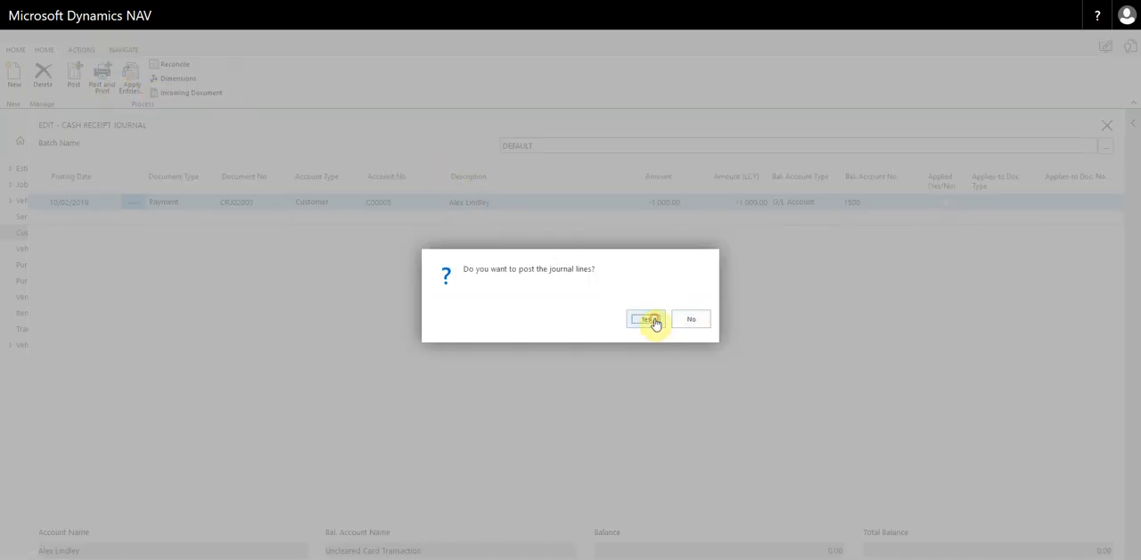
click(692, 322)
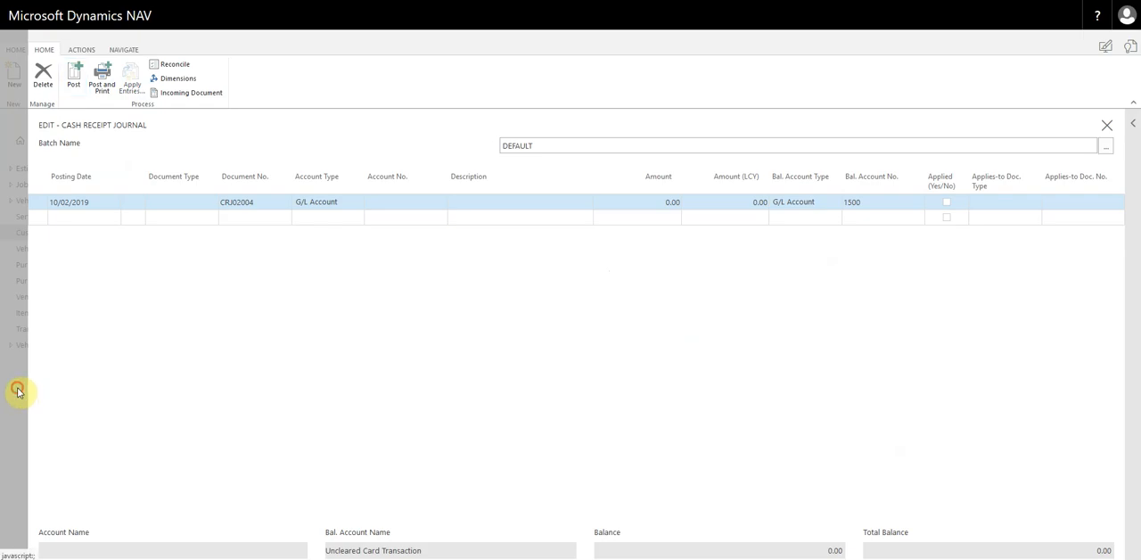
click(15, 389)
click(748, 201)
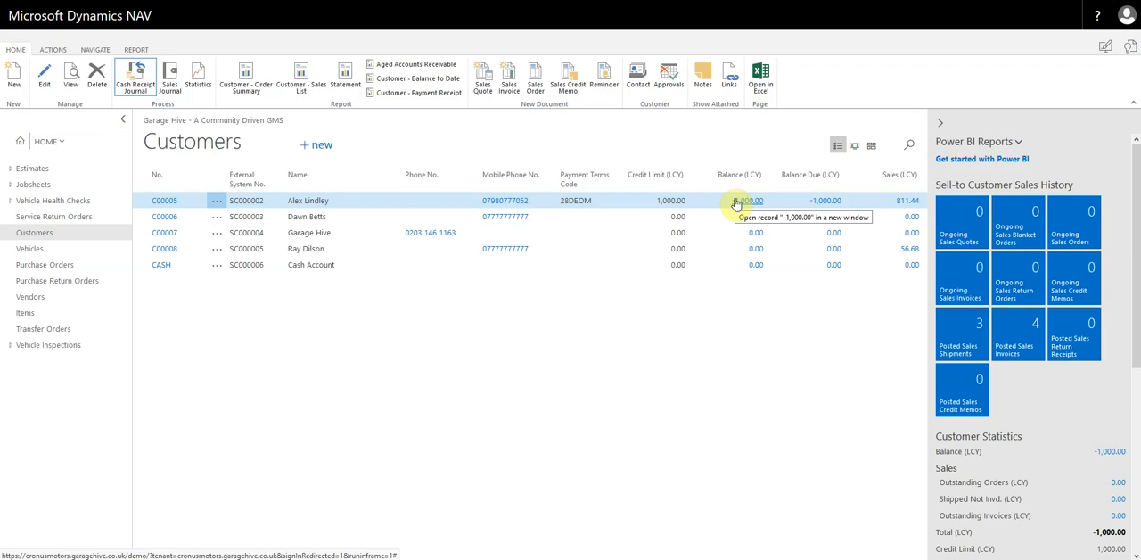
- Open a cash receipt journal using the CASHRCPT cash receipt template, keeping the default posting date on the line
click(138, 76)
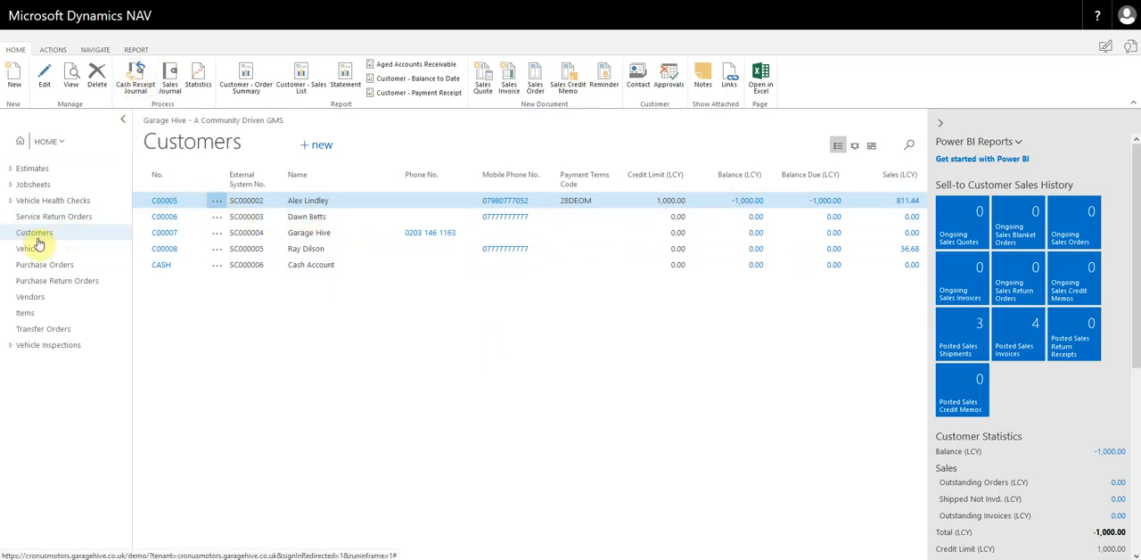
click(136, 76)
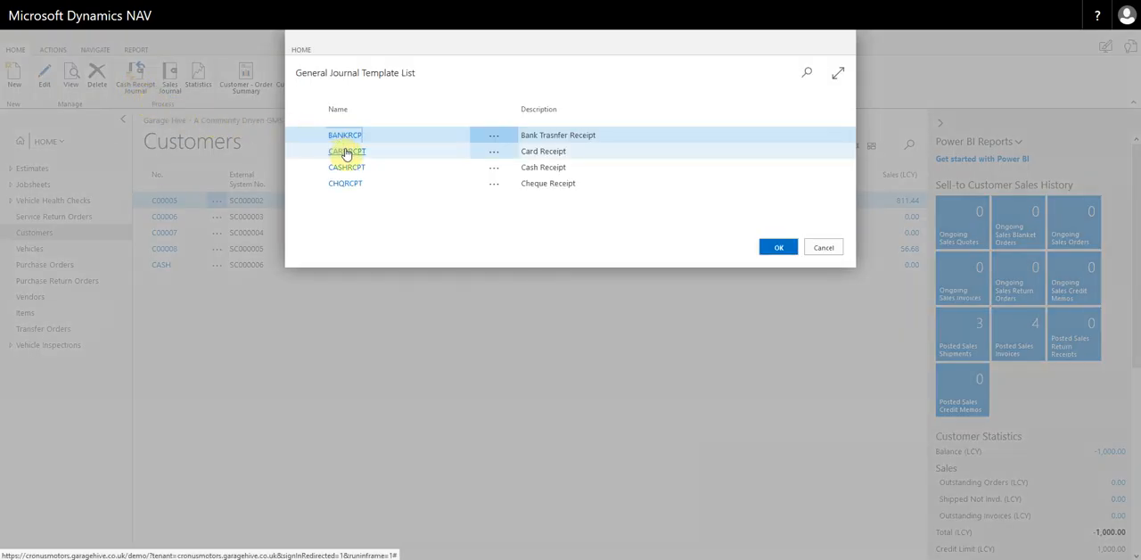
double_click(347, 167)
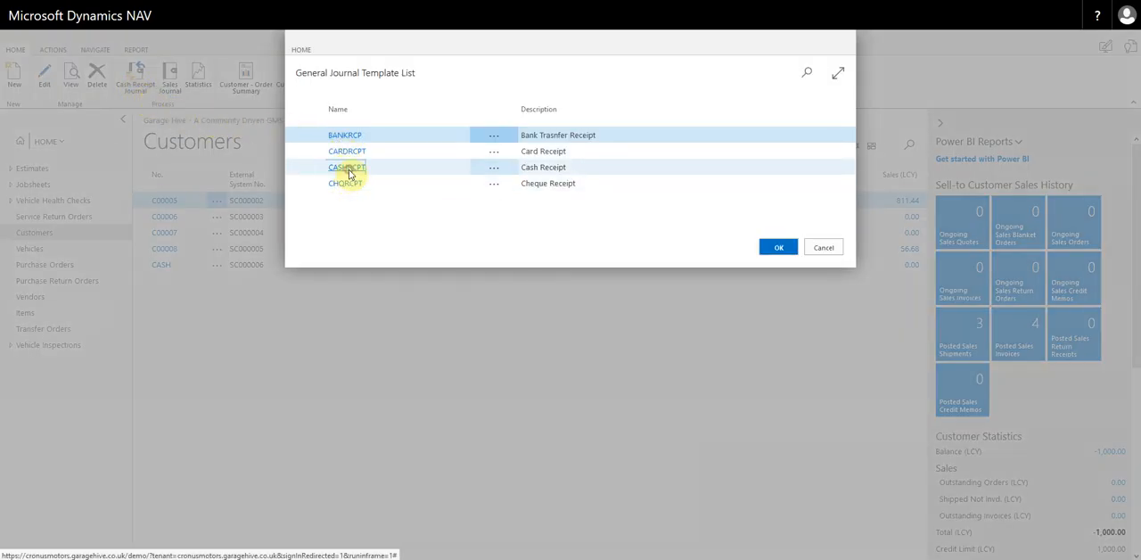
click(64, 202)
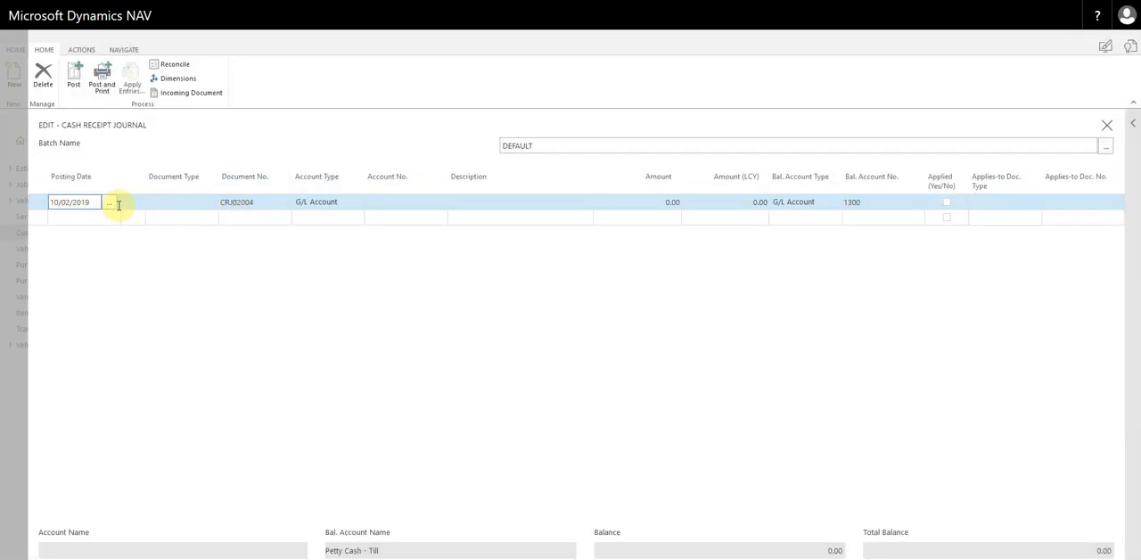
- Fill in the cash journal line as a Payment with account type Customer for the first listed customer, then close the journal unposted
click(172, 204)
click(165, 229)
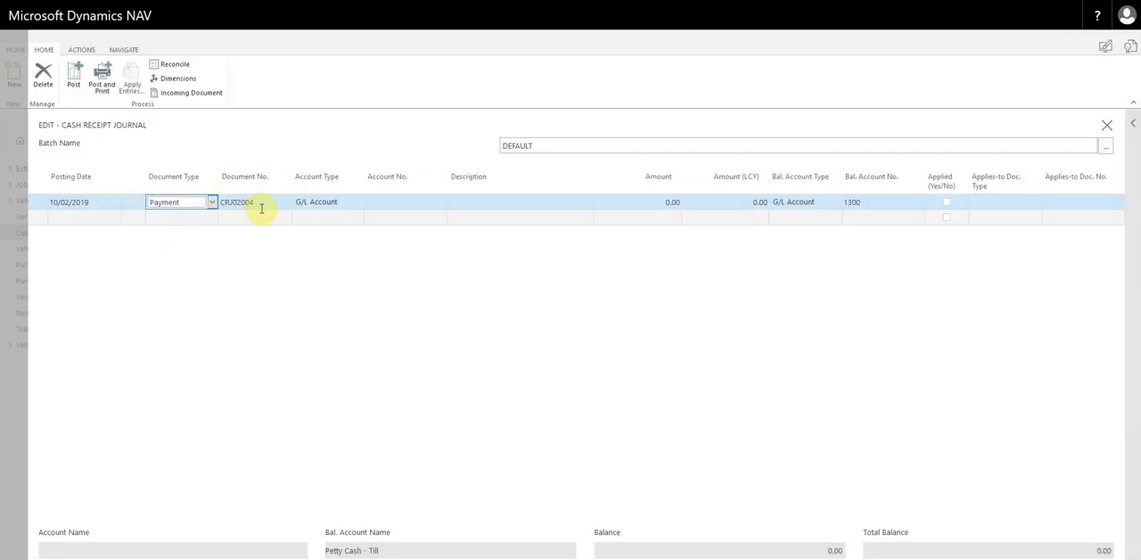
click(316, 206)
click(310, 229)
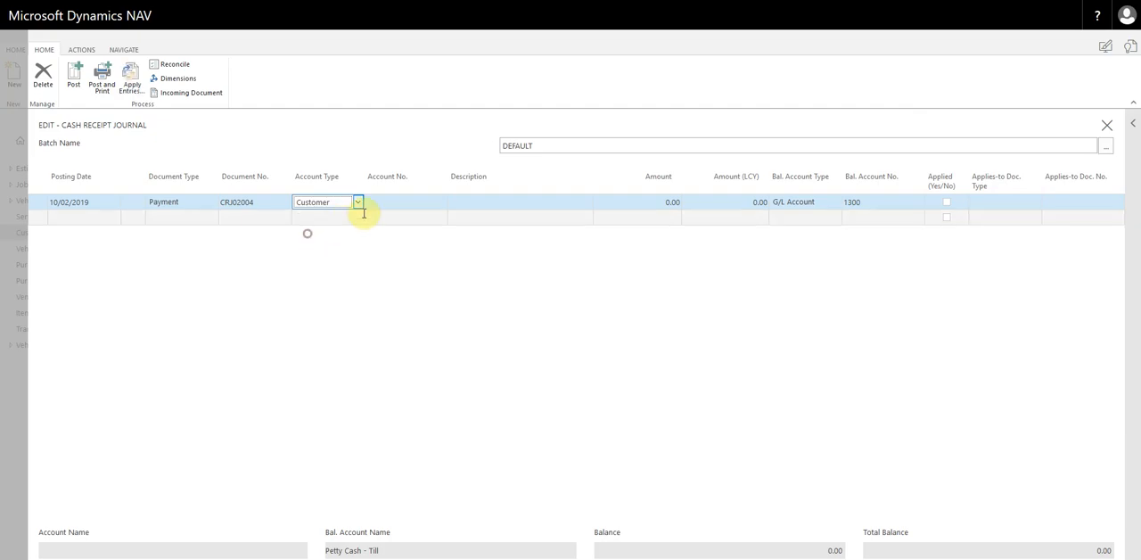
click(387, 203)
click(439, 204)
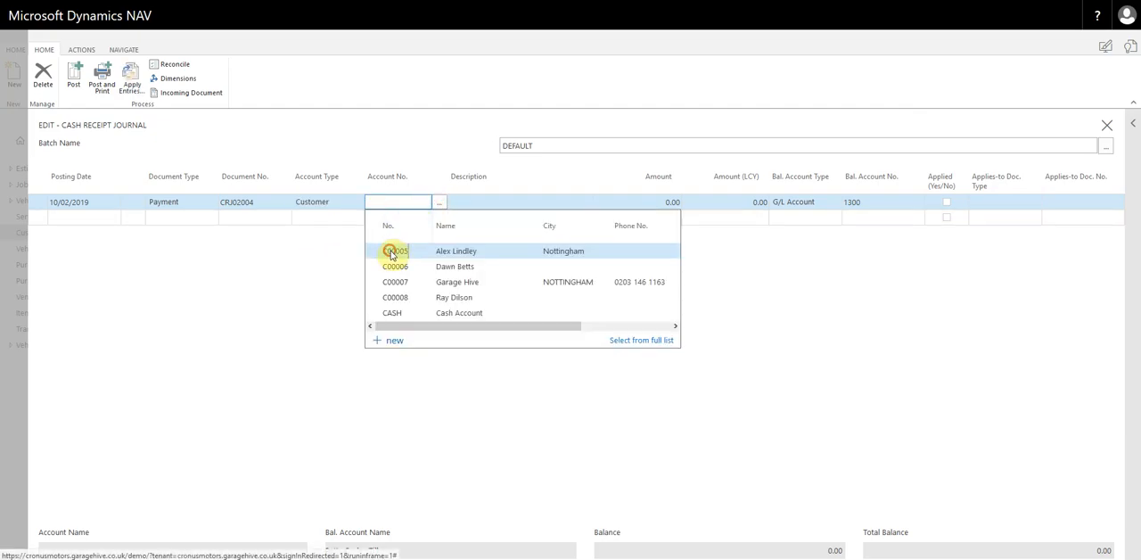
click(393, 250)
click(1077, 201)
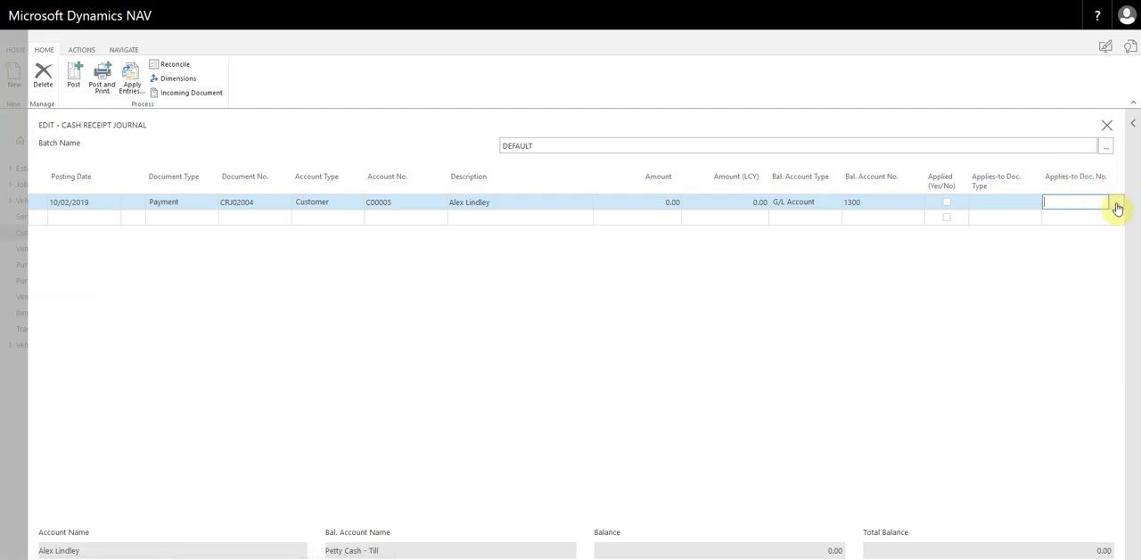
click(21, 385)
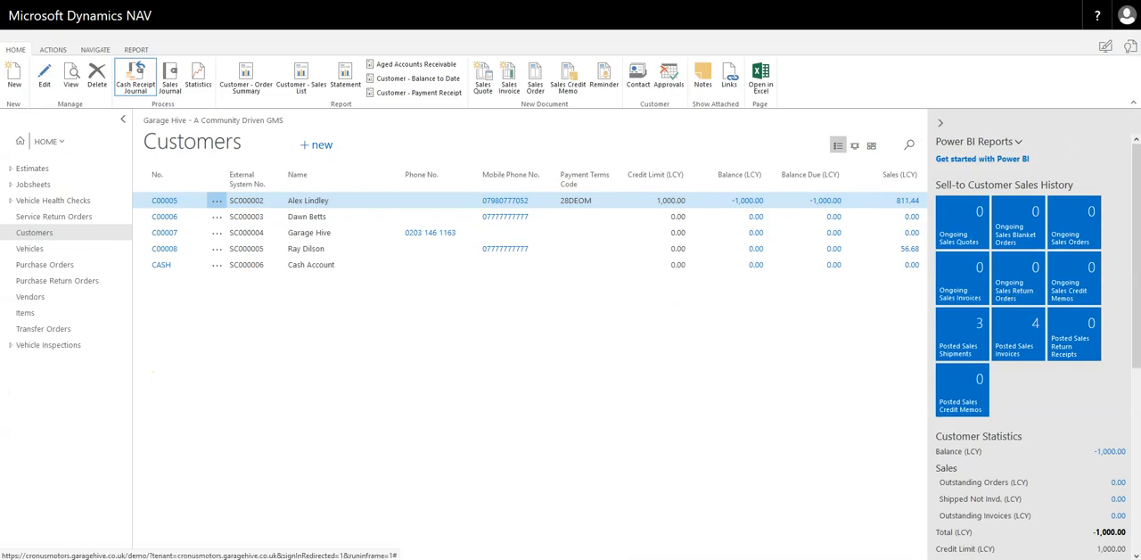